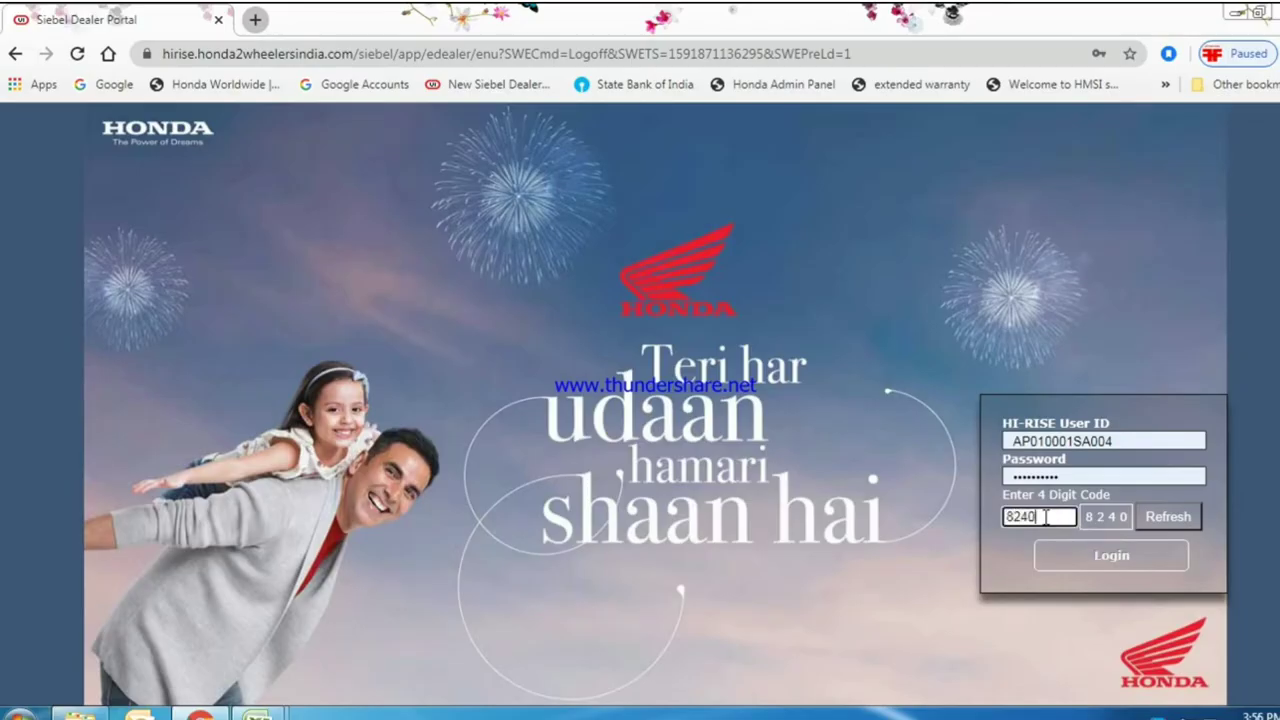
- Sign in with the user ID, password and the displayed 4-digit verification code
type("8240")
left_click(1070, 560)
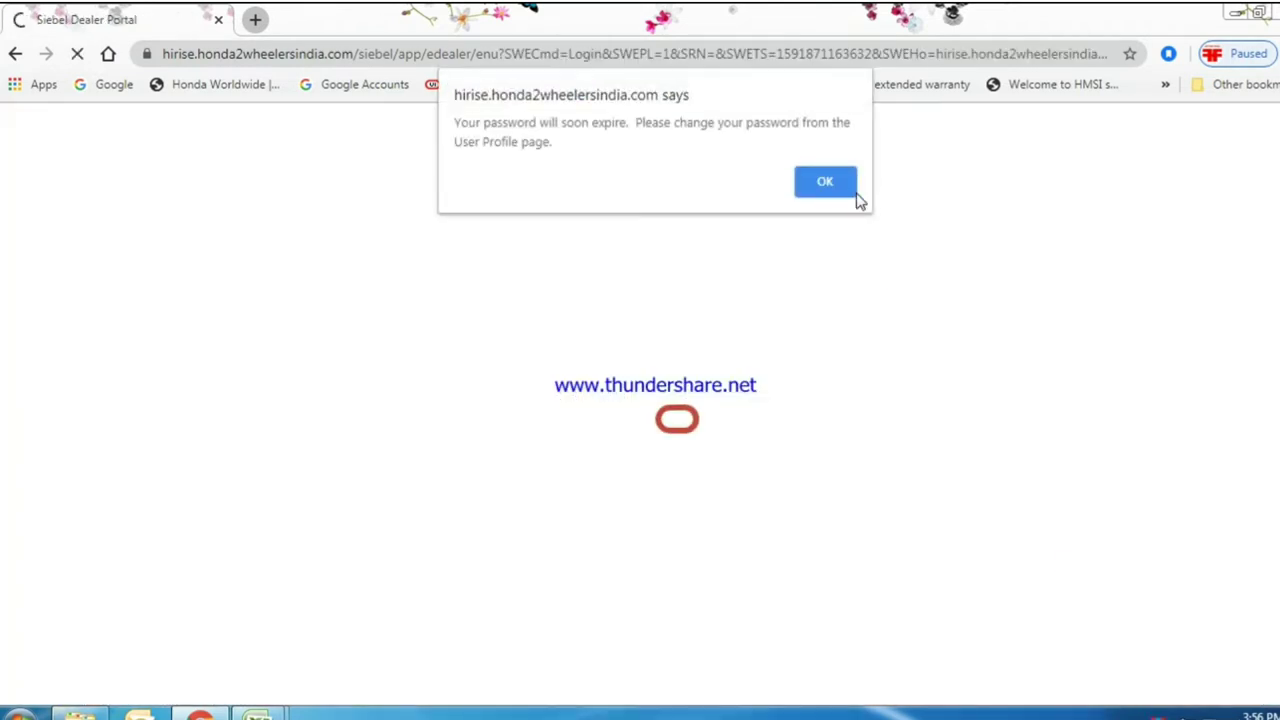
- Dismiss the password expiry alert and start a new query on the Vehicles list
left_click(851, 189)
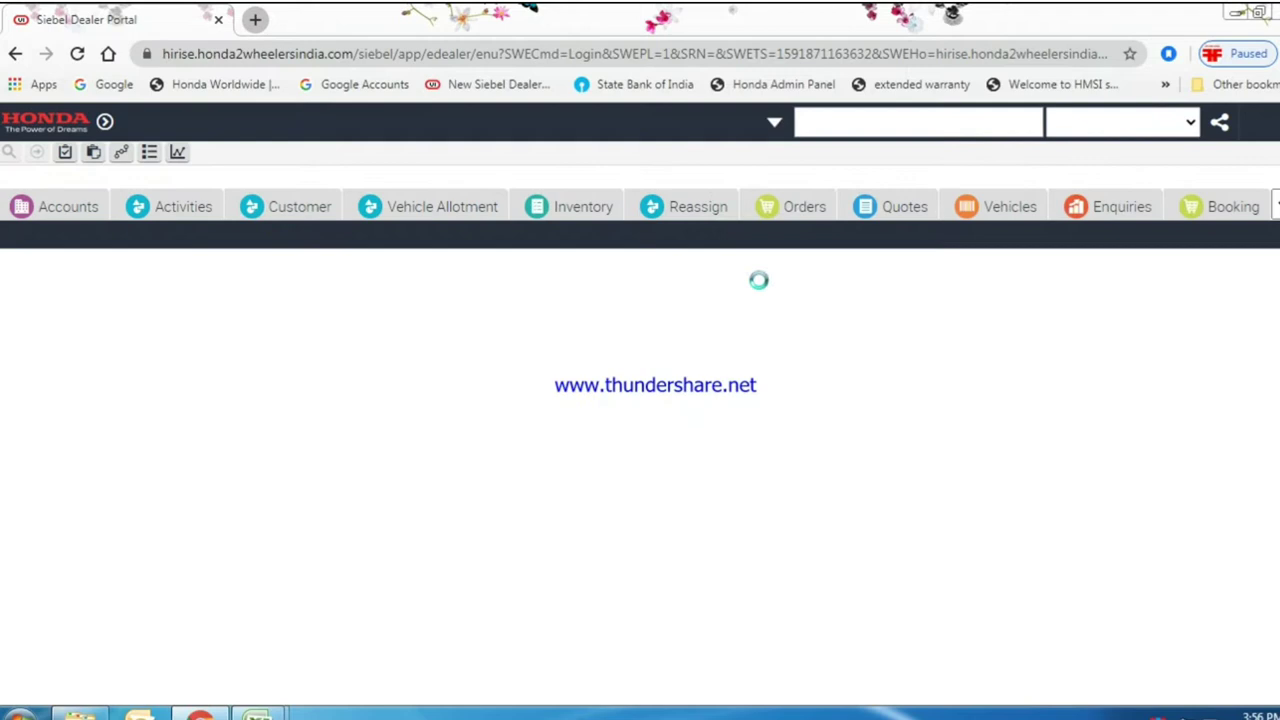
left_click(1007, 205)
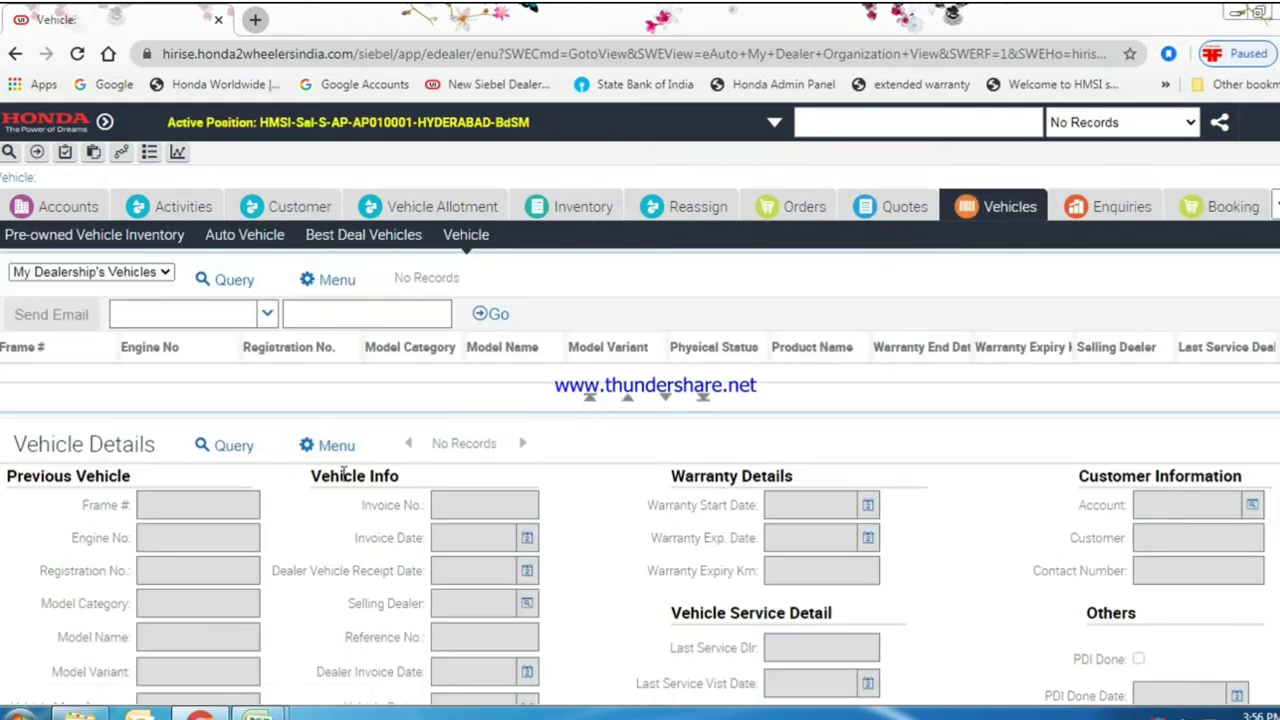
left_click(230, 283)
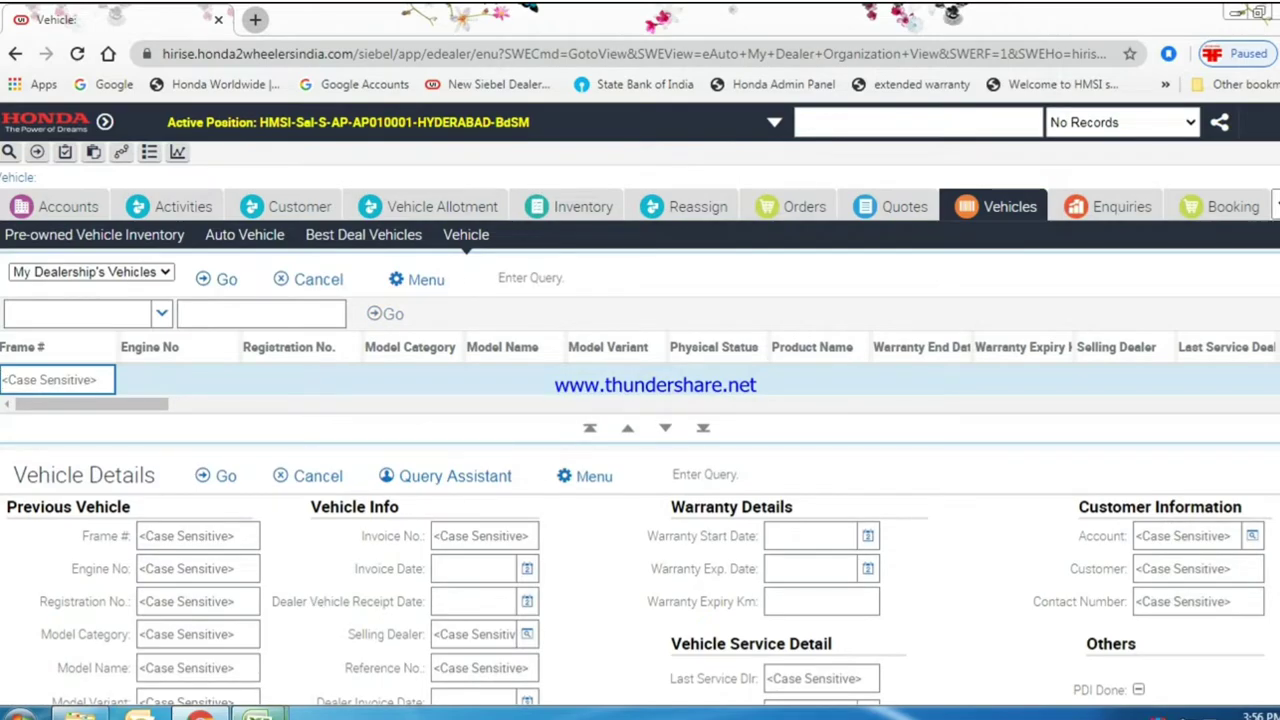
- Select the frame number in cell E8 of the test ride vehicles Excel workbook
left_click(257, 714)
left_click(281, 661)
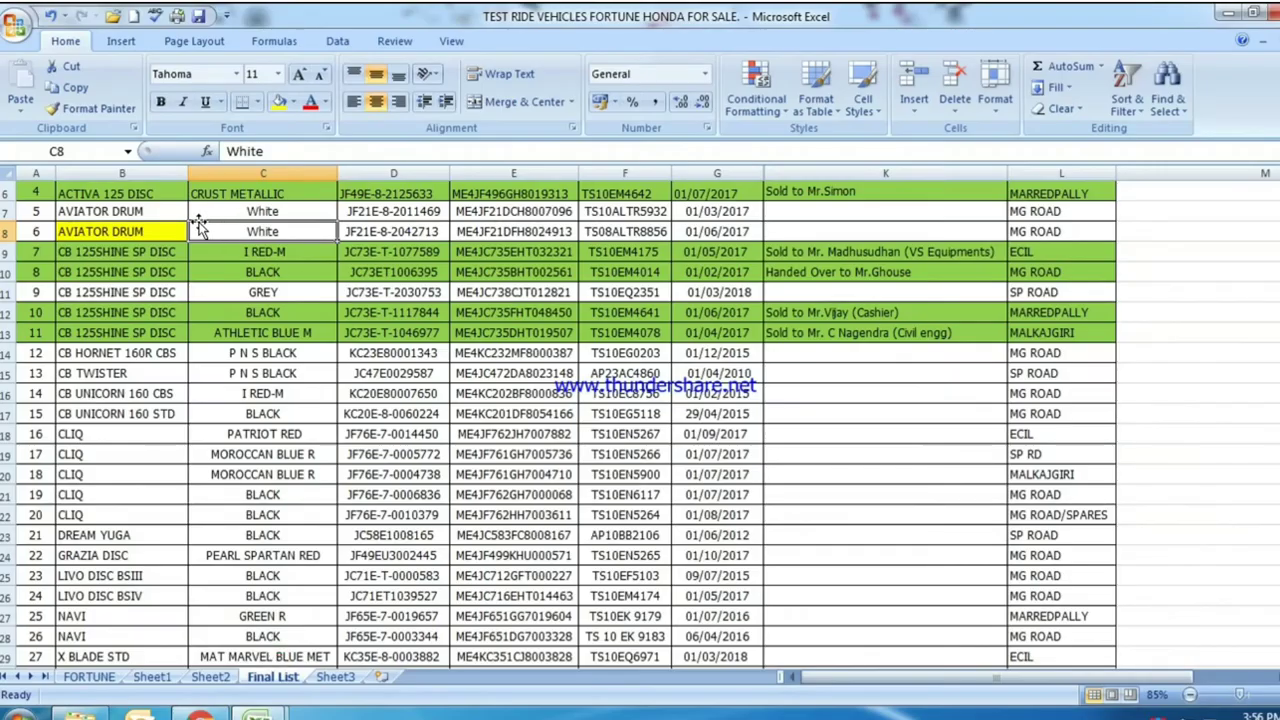
left_click(470, 231)
- Search Frame # ME4JF21DFH8024913 and open the AVIATOR DRUM's Best Deal Vehicles record
key("ctrl+c")
left_click(200, 714)
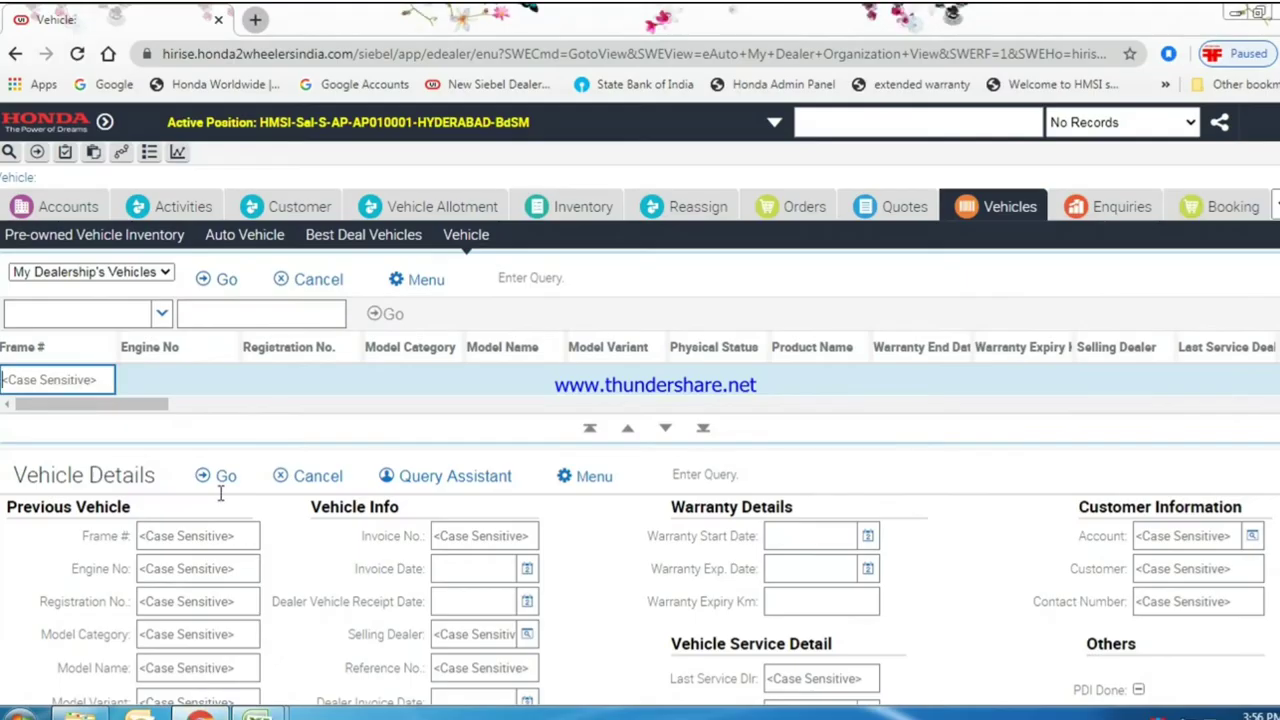
key("ctrl+v")
left_click(219, 280)
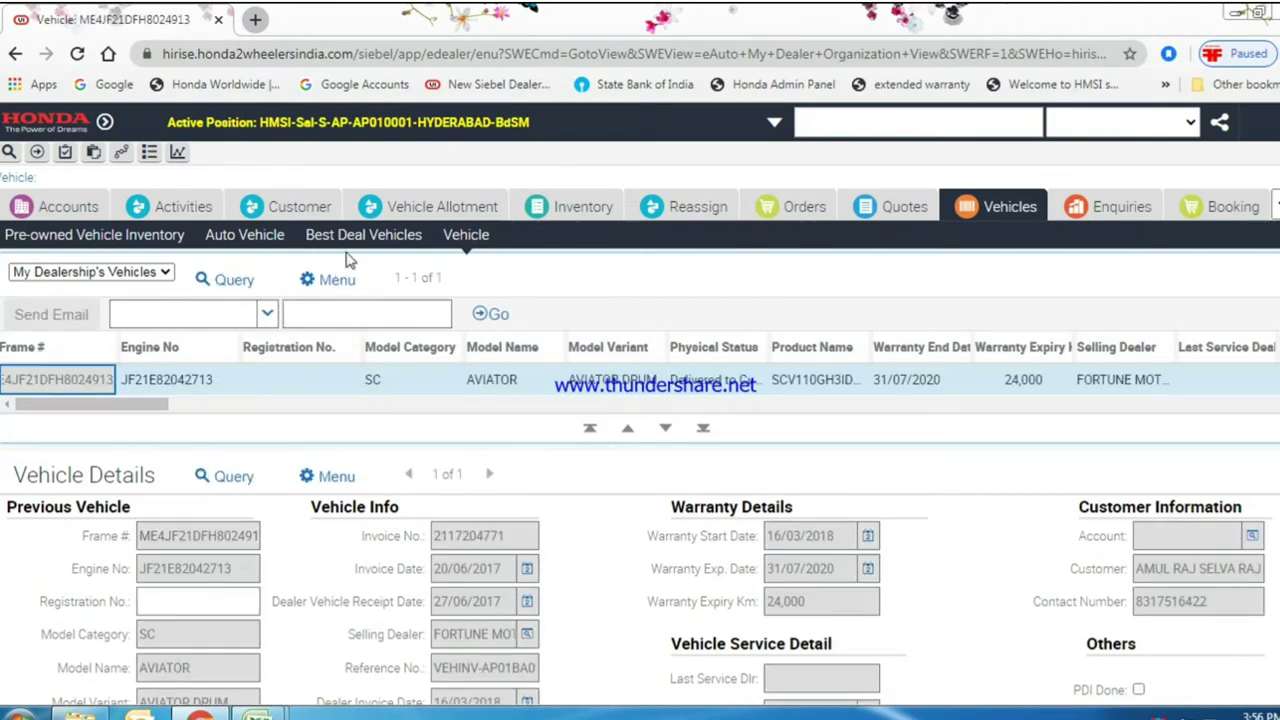
left_click(356, 236)
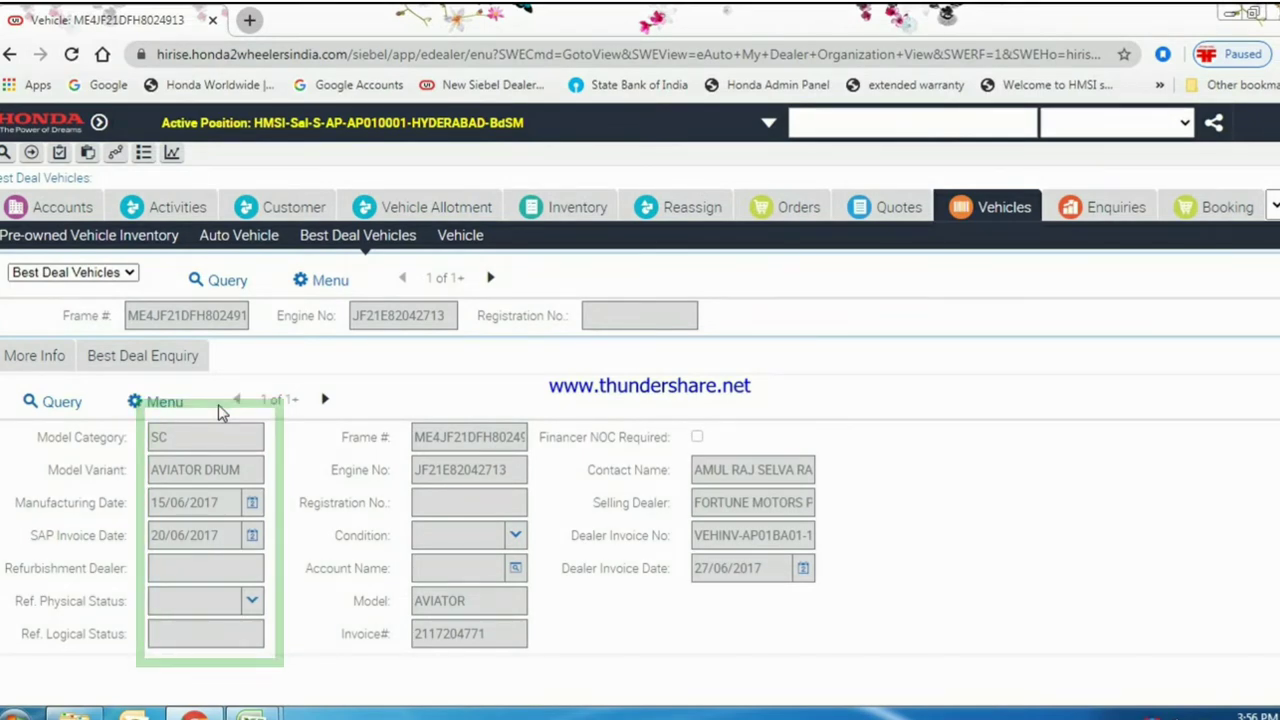
- Create a new Best Deal Enquiry record for the AVIATOR DRUM
left_click(182, 357)
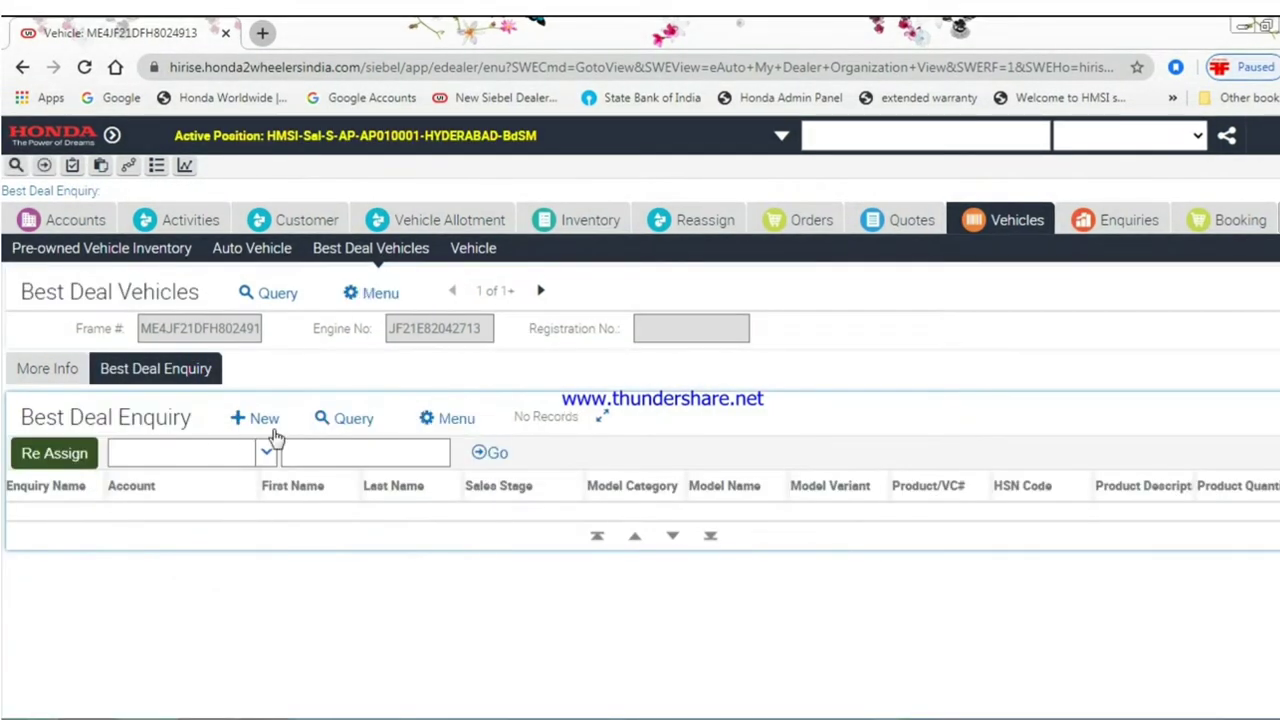
left_click(262, 420)
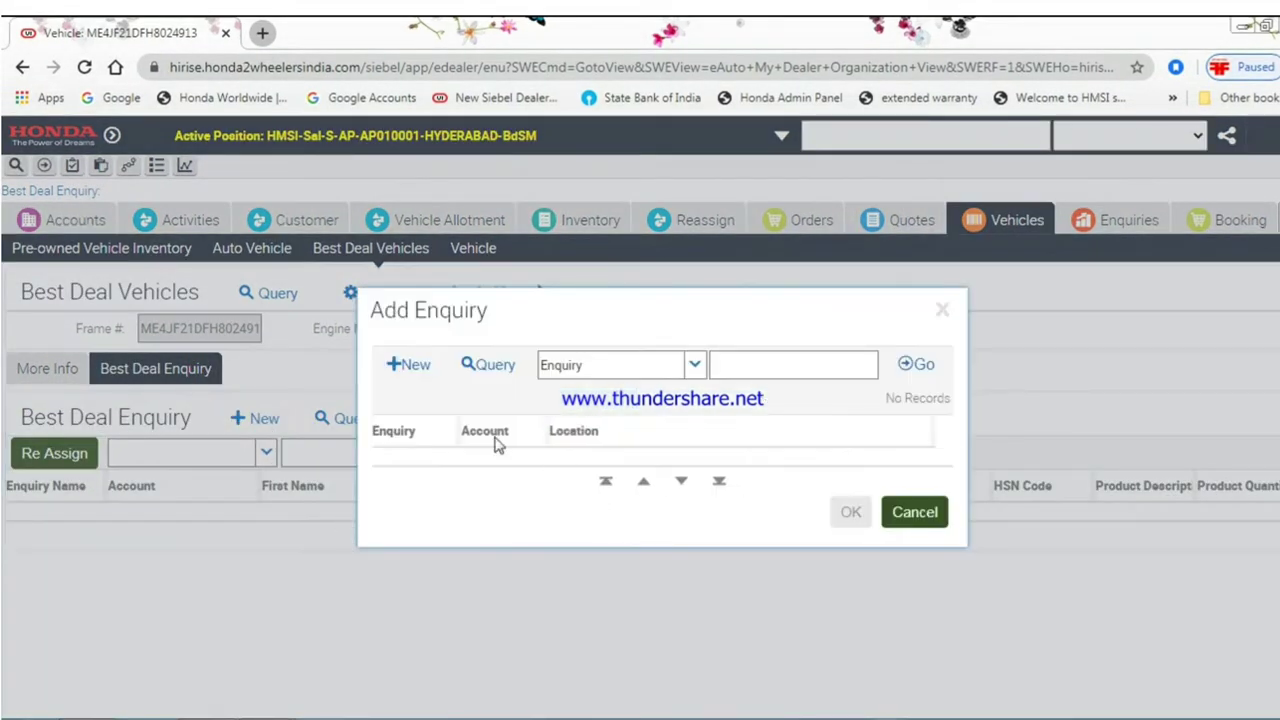
left_click(405, 364)
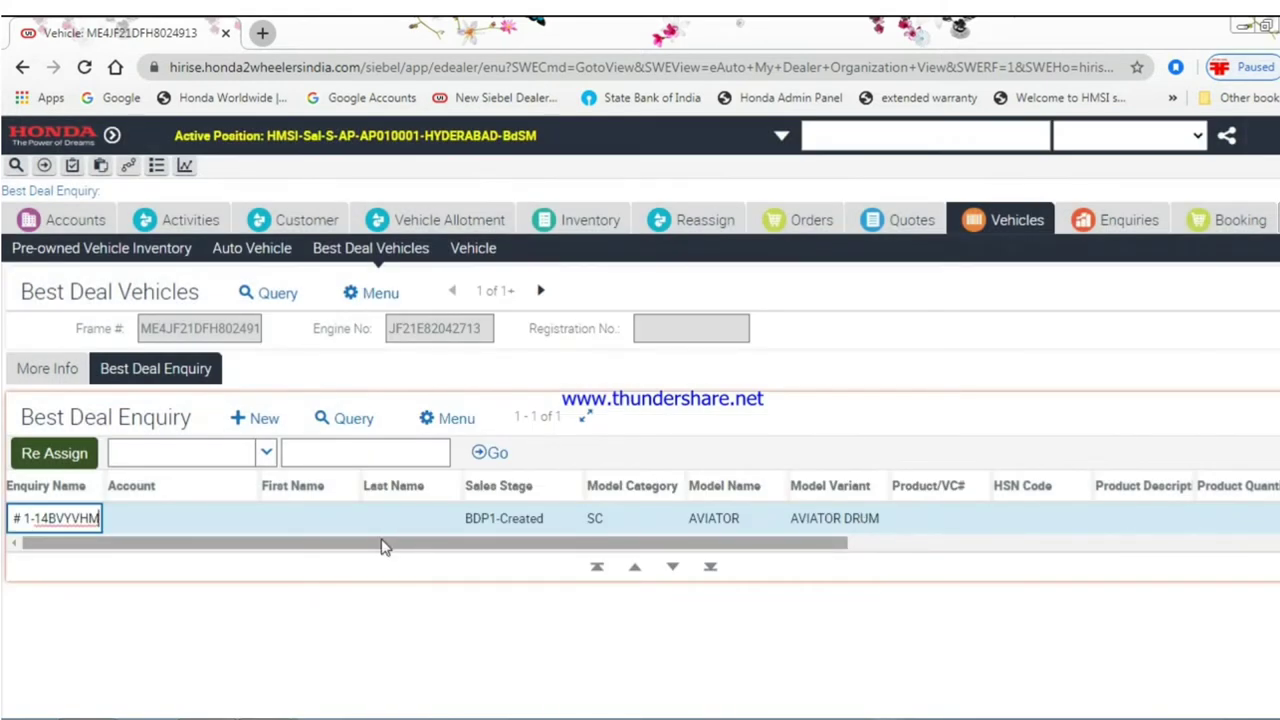
left_click_drag(385, 546, 1137, 566)
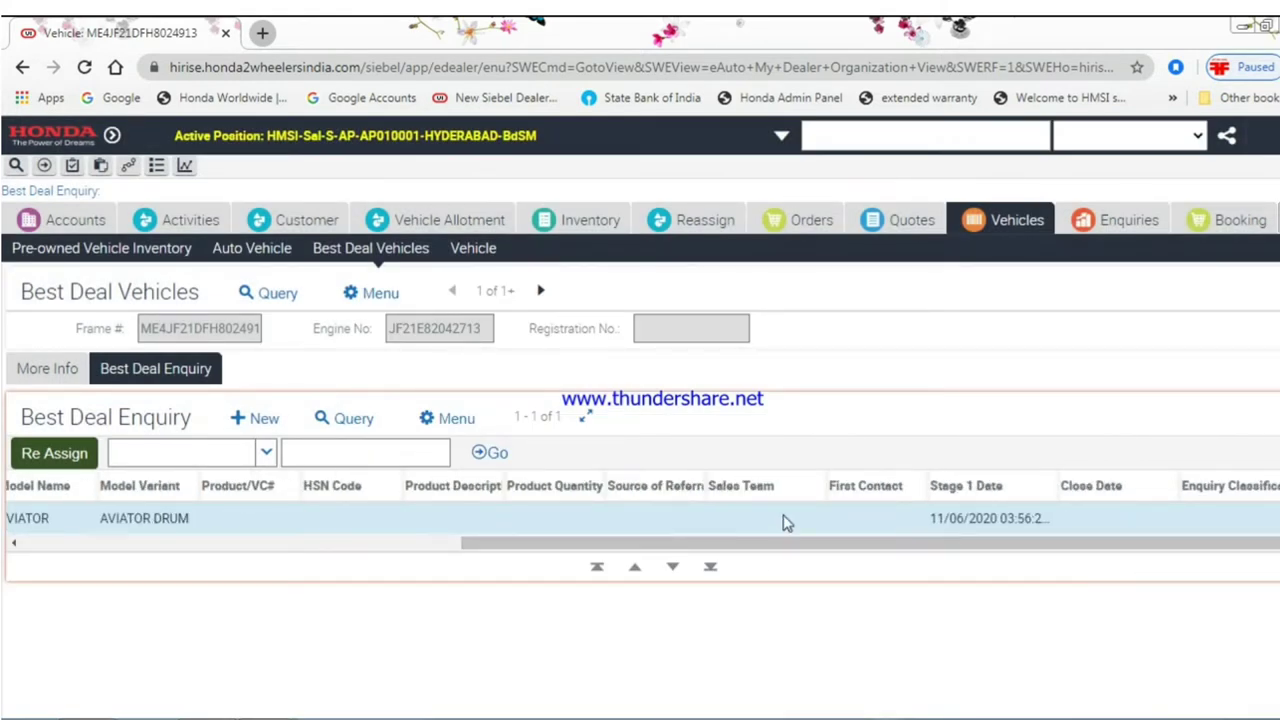
- Set the enquiry's First Contact to Phone and Enquiry Classification to Warm
left_click(893, 525)
left_click(910, 520)
left_click(898, 571)
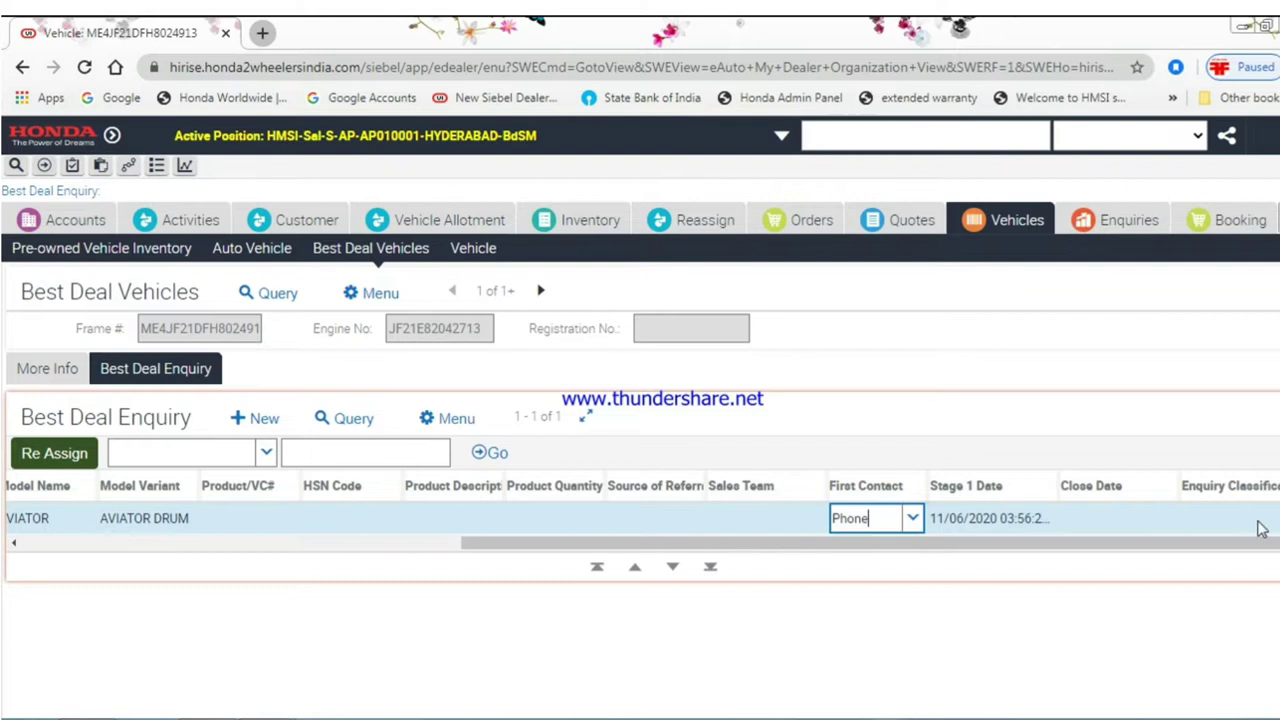
left_click(1261, 528)
left_click(1265, 520)
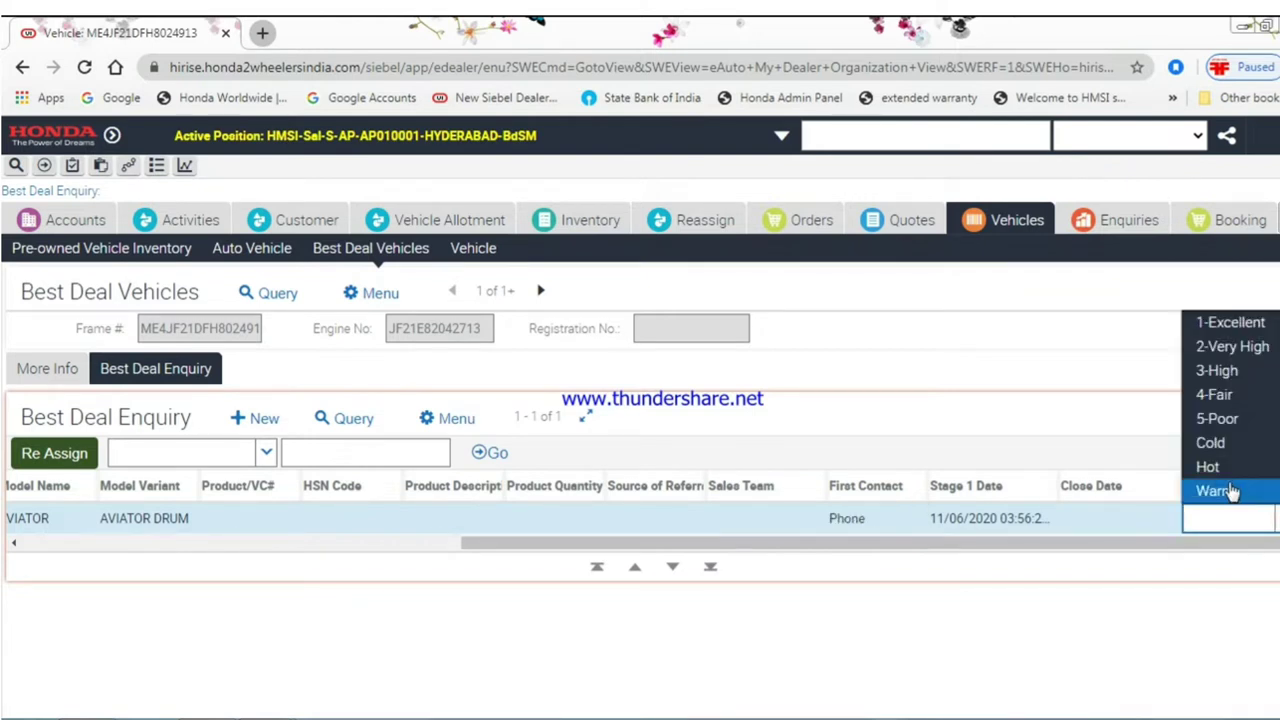
left_click(1230, 491)
left_click_drag(1046, 551, 429, 551)
- In the full enquiry record, fill number of users, colour 'W' and Source Of Prospect Employee
left_click(211, 527)
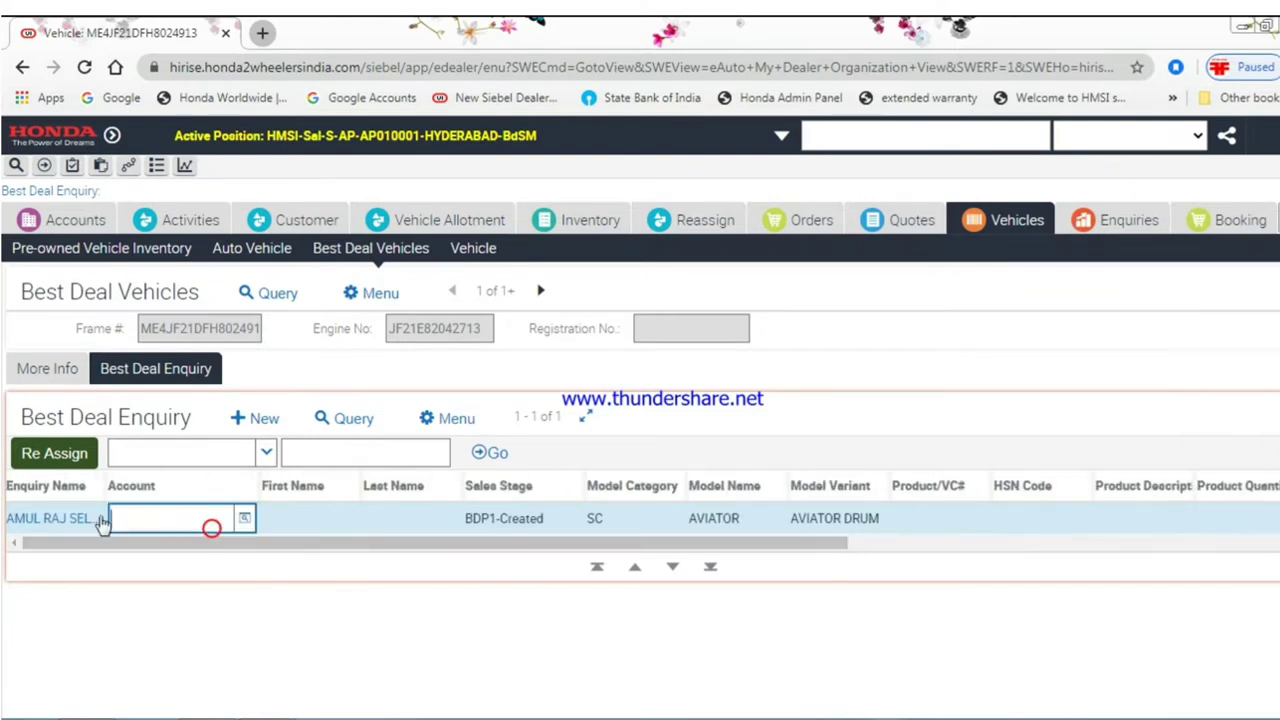
left_click(35, 522)
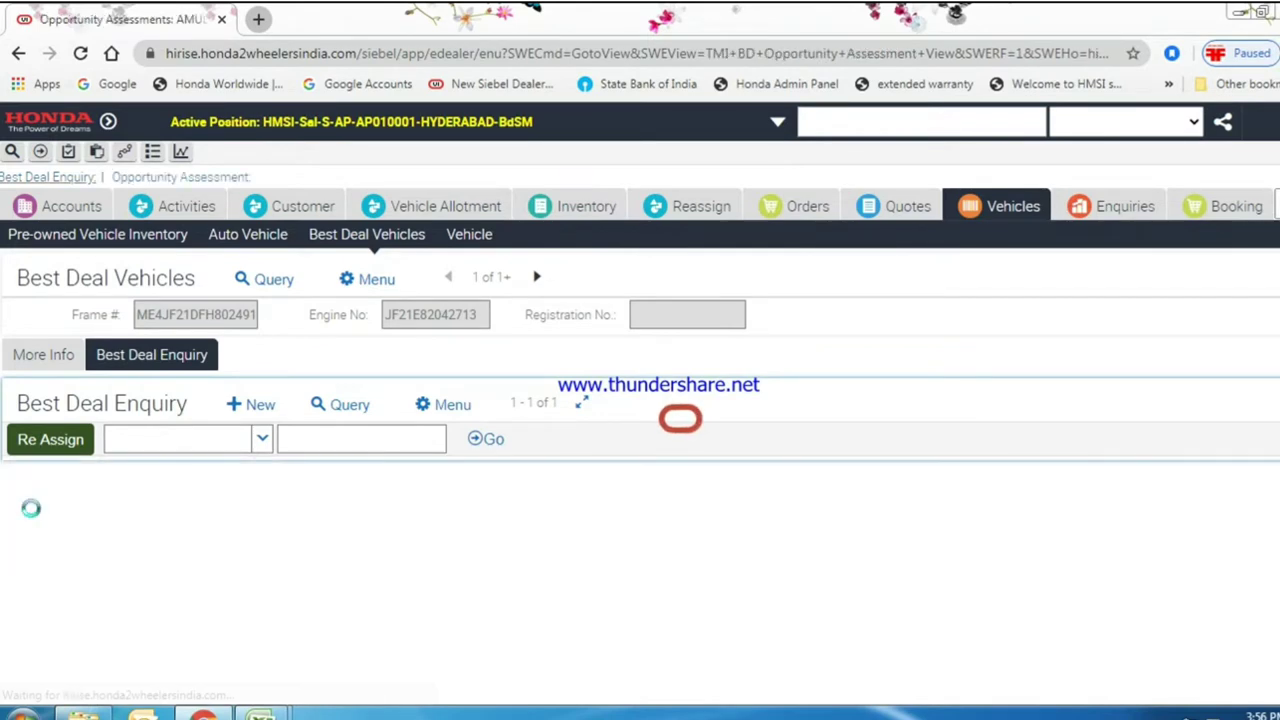
scroll(400, 585, "up", 5)
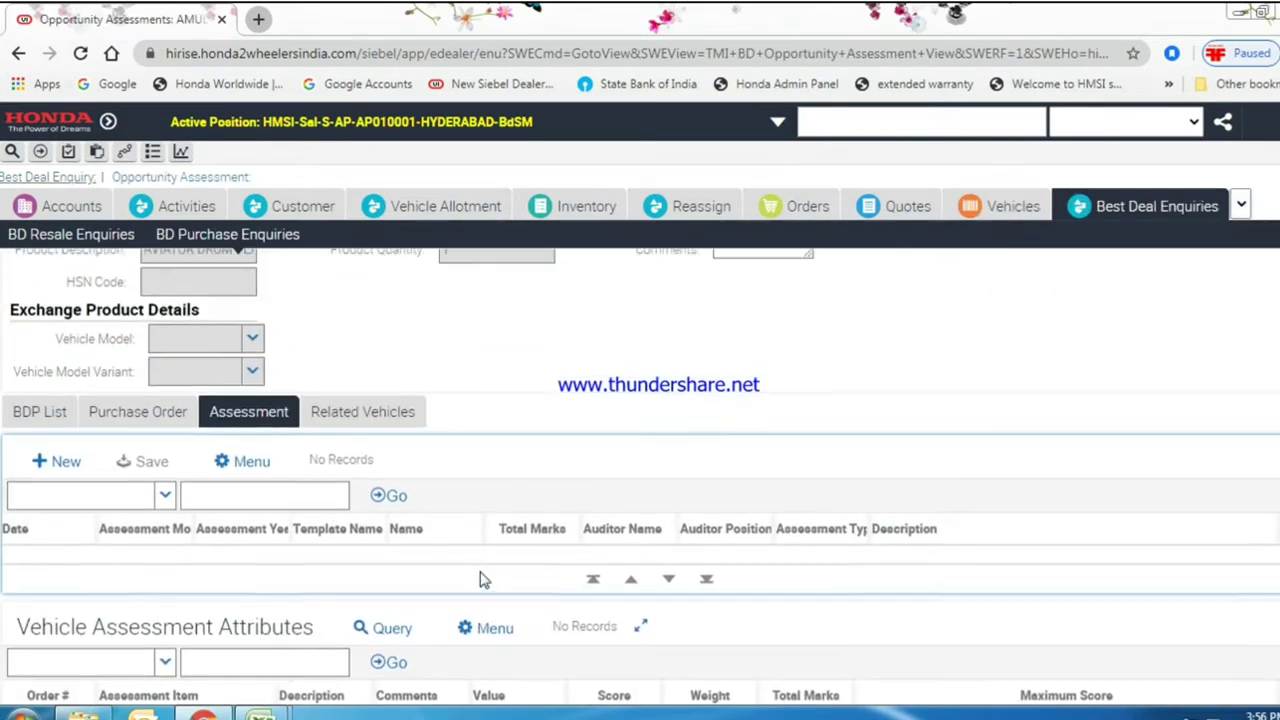
left_click(168, 398)
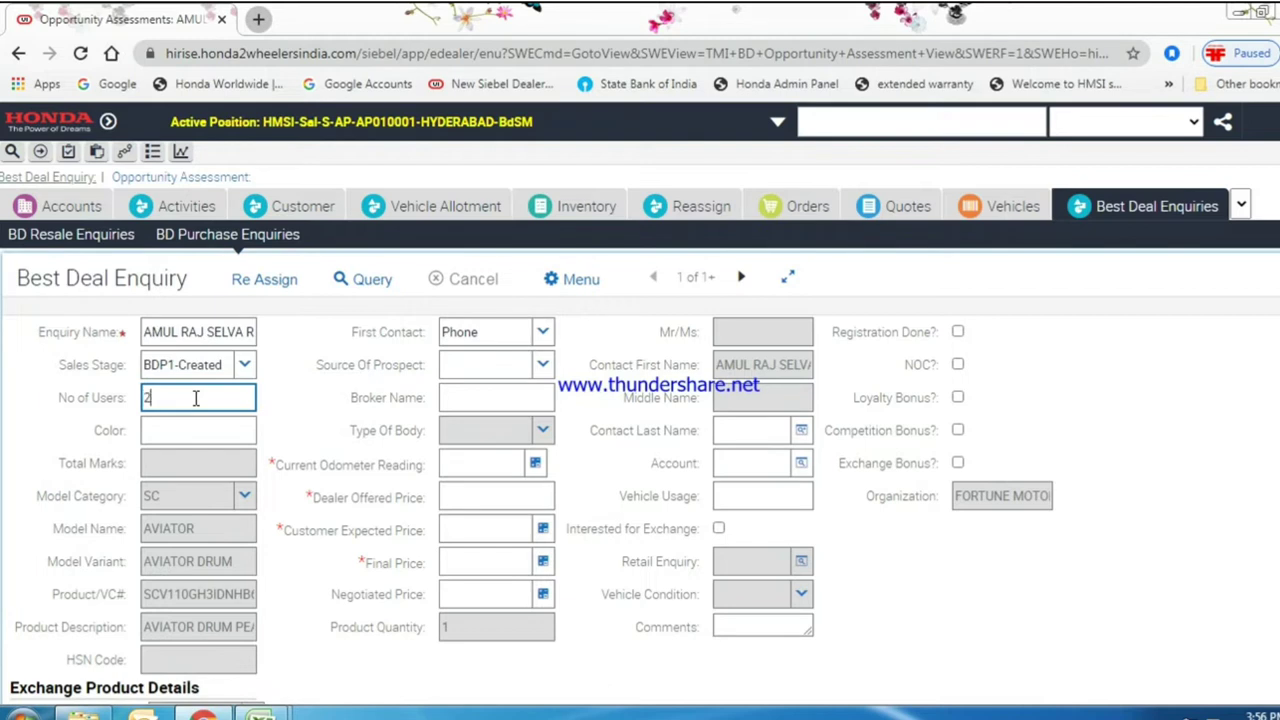
left_click(202, 434)
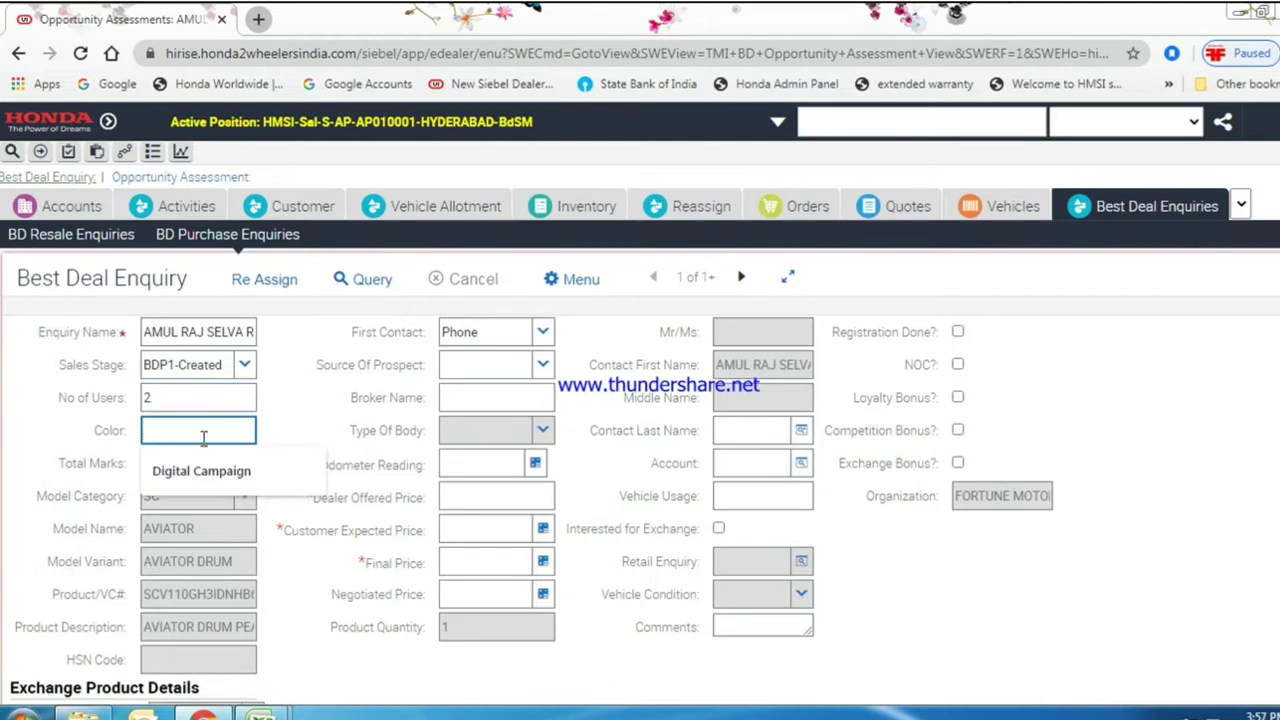
type("White")
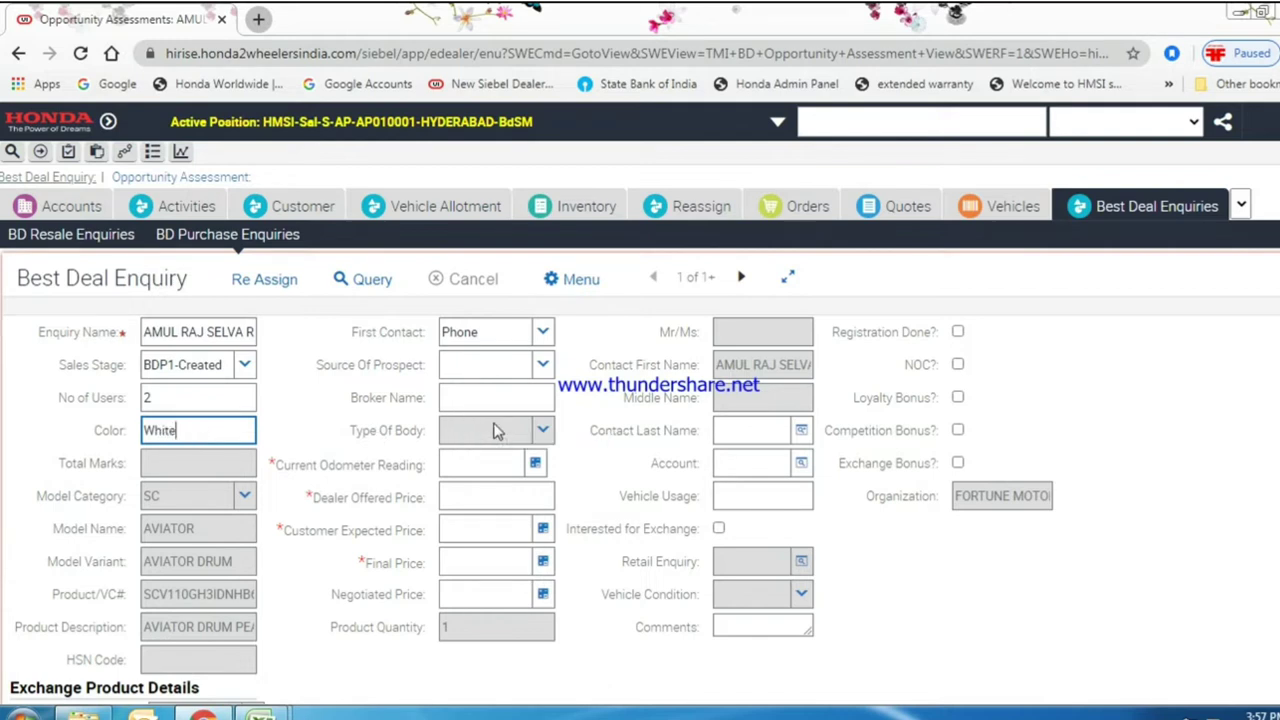
left_click(542, 365)
left_click(484, 391)
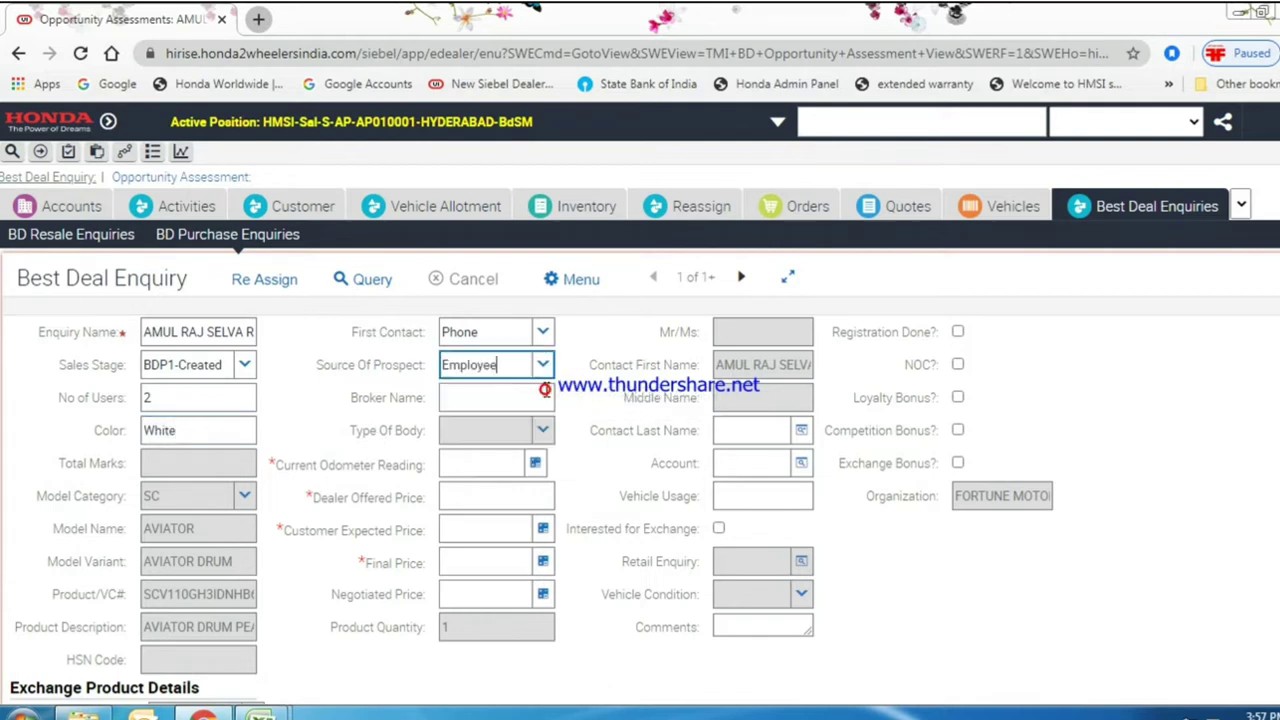
left_click(583, 463)
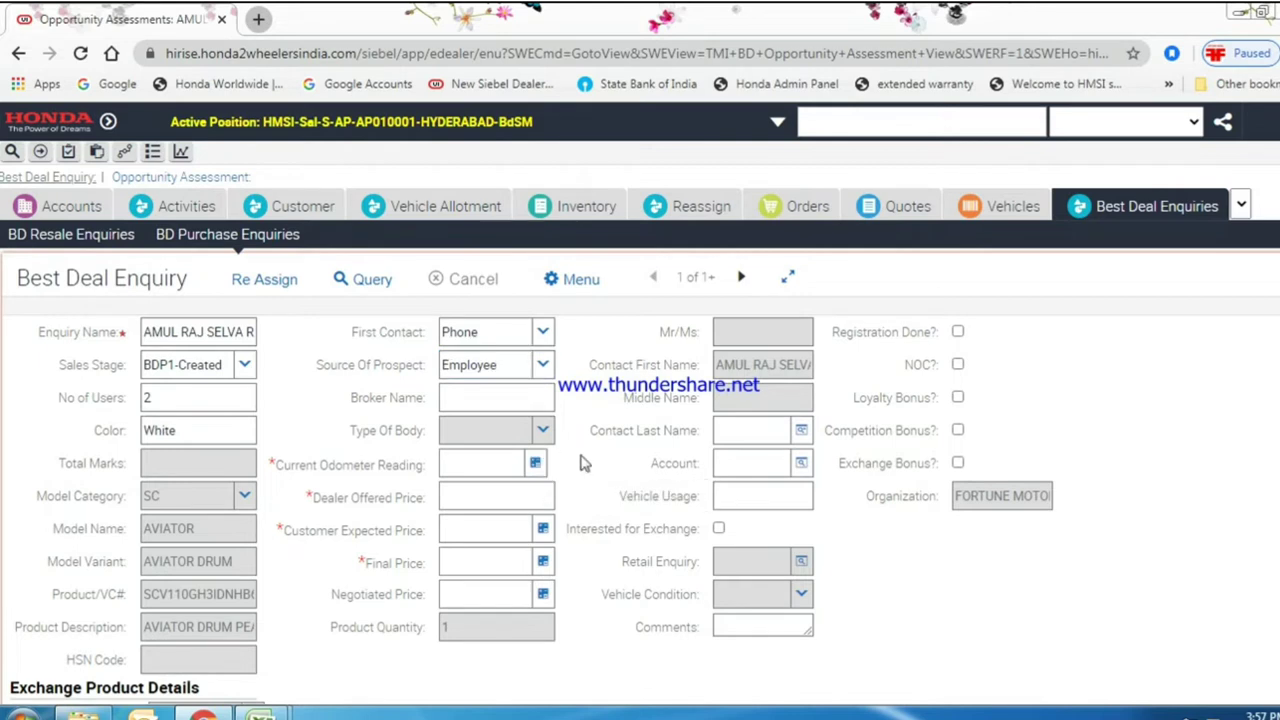
- Enter odometer 4,986, dealer offered Rs.40,000, customer expected Rs.47,000 and final price Rs.44,000
left_click(523, 459)
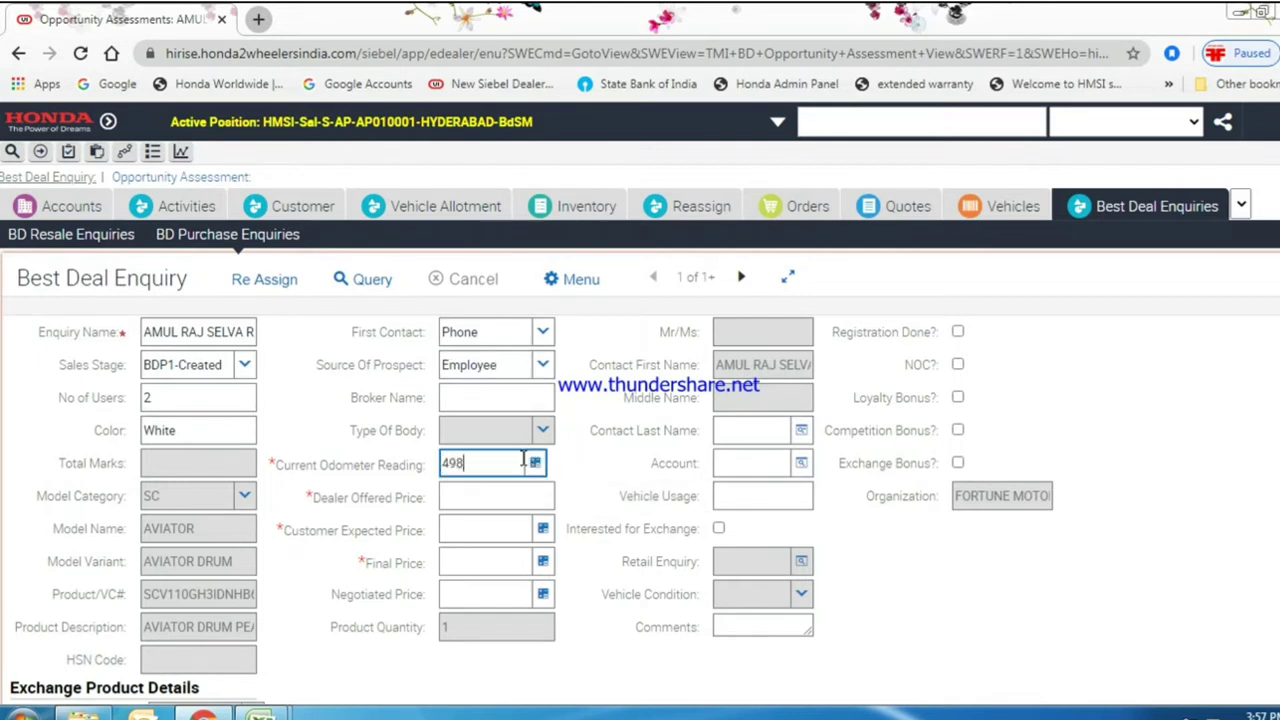
type("4,986")
left_click(483, 506)
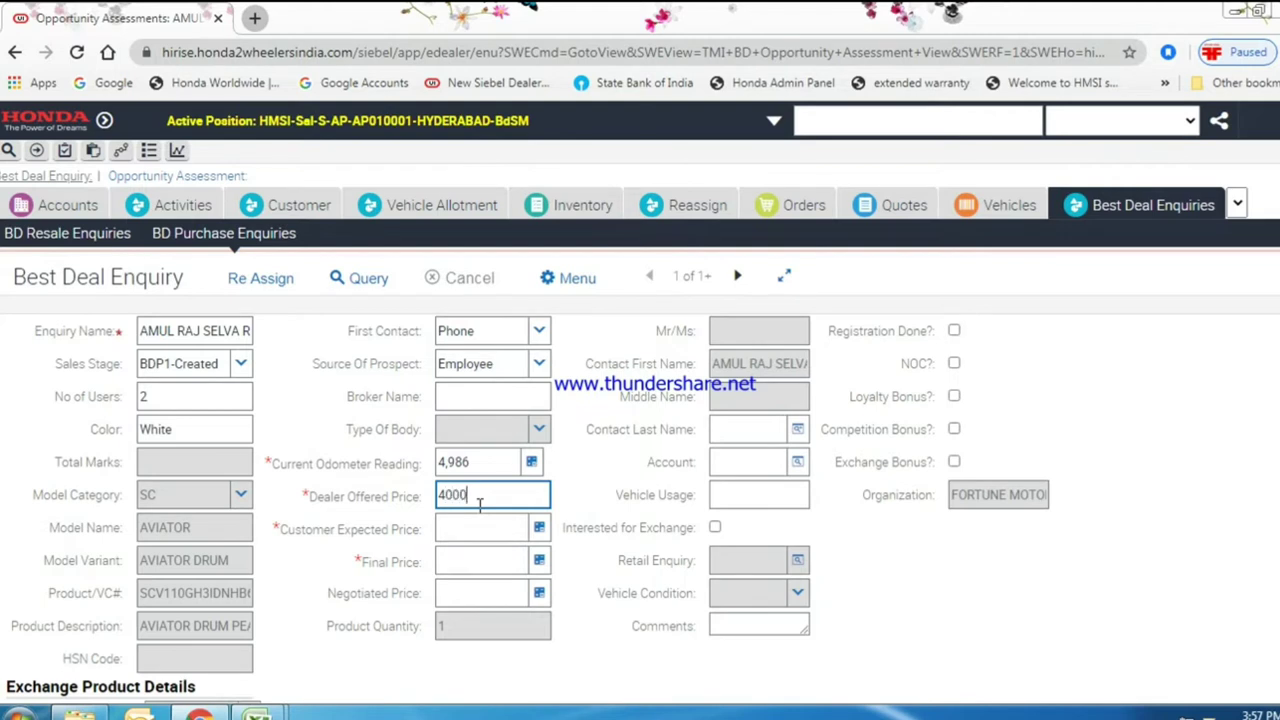
left_click(474, 519)
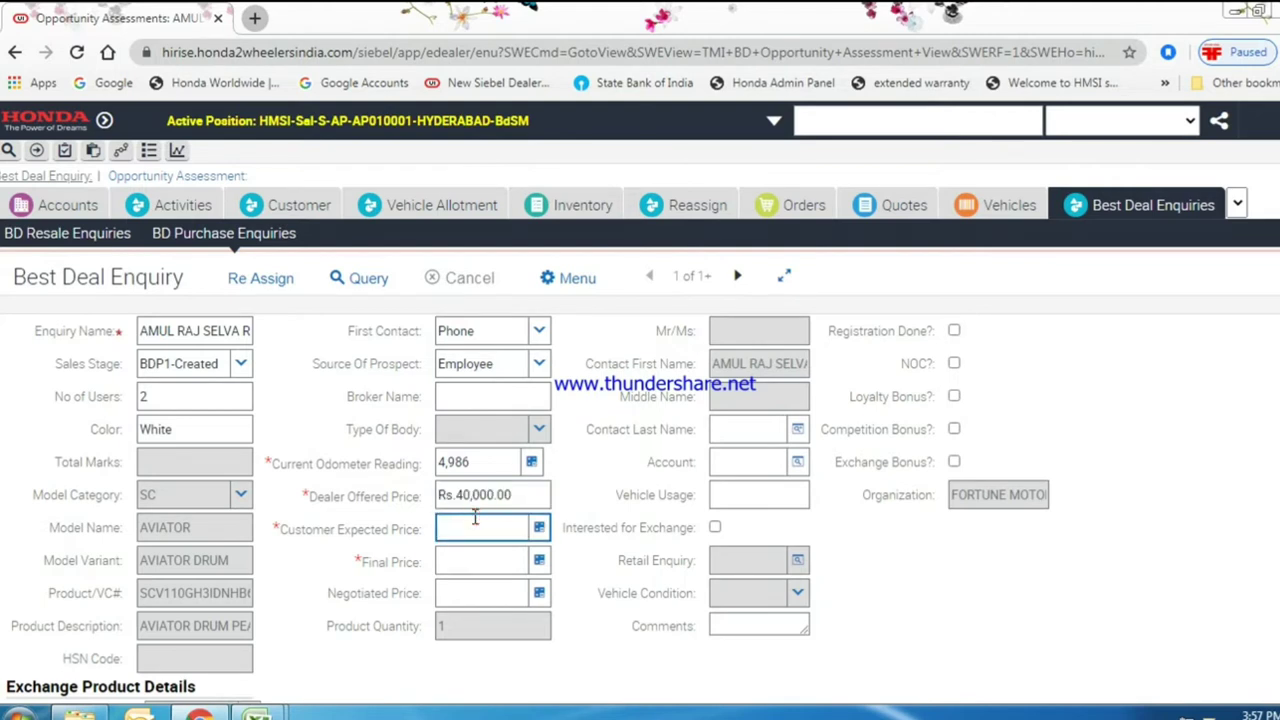
left_click(448, 562)
type("47,")
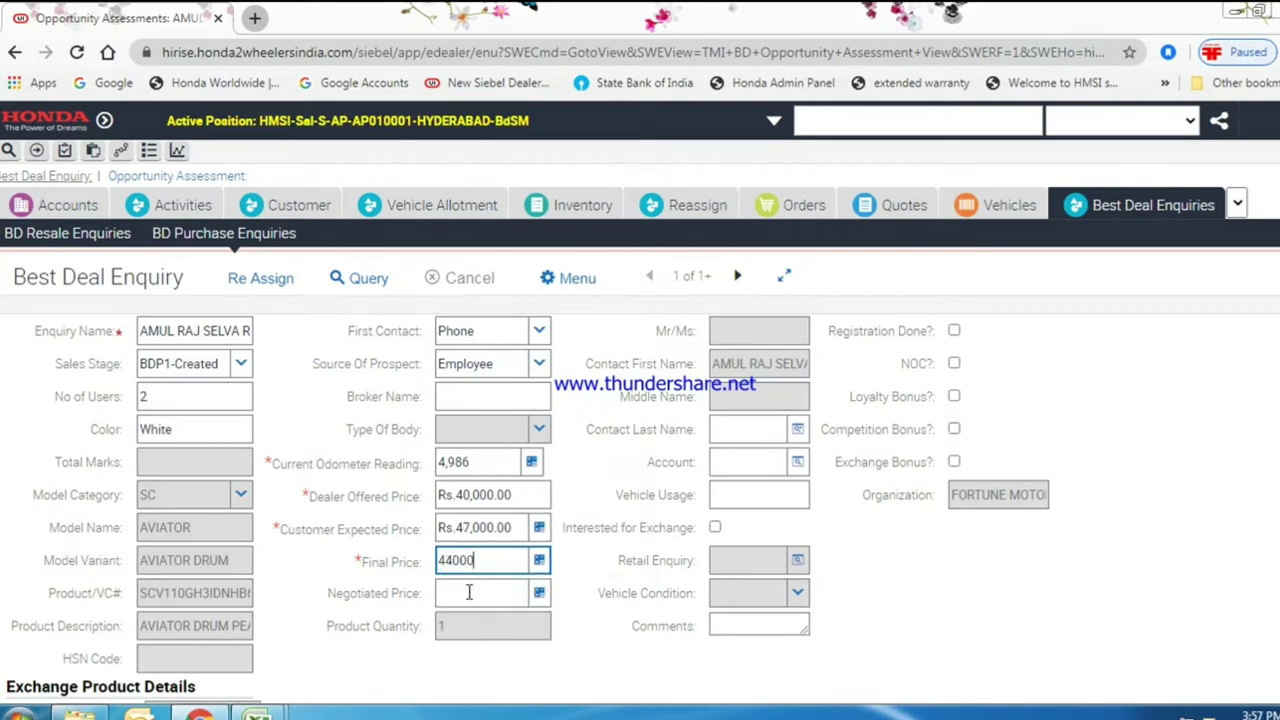
type("000")
left_click(469, 592)
- Tick the Exchange Bonus, NOC? and Registration Done? checkboxes on the enquiry
left_click(953, 461)
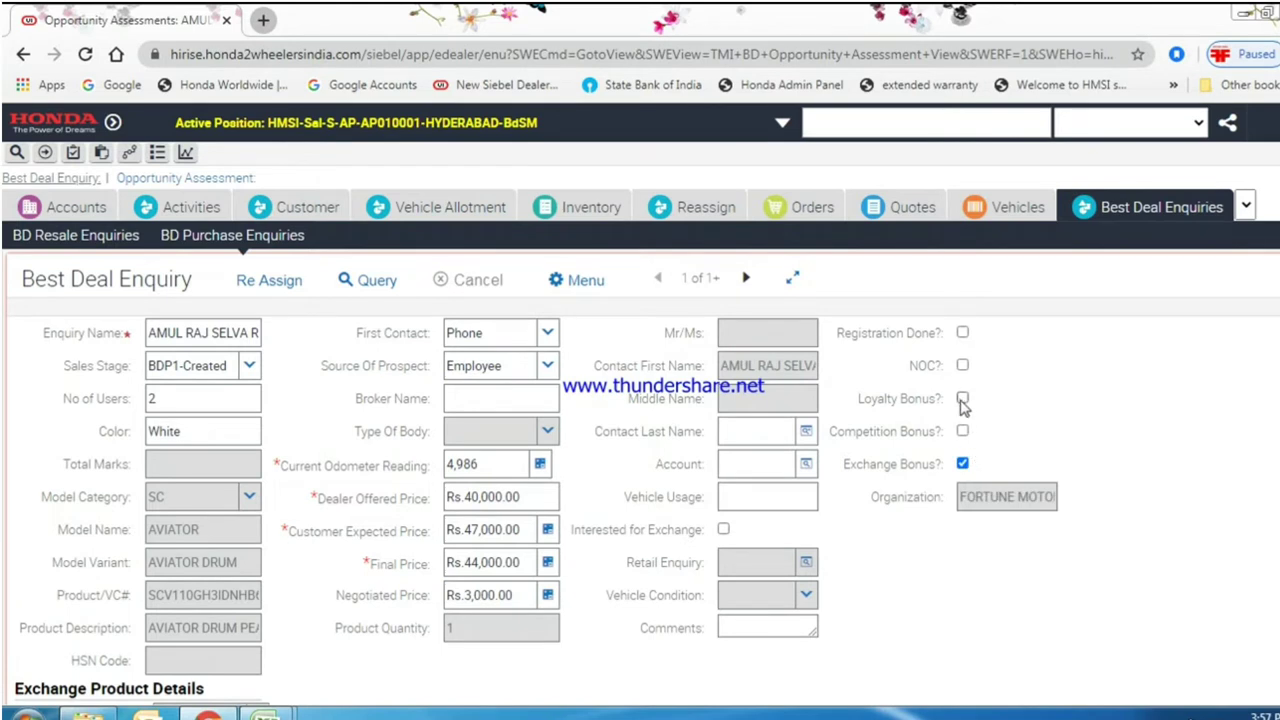
left_click(962, 366)
left_click(962, 333)
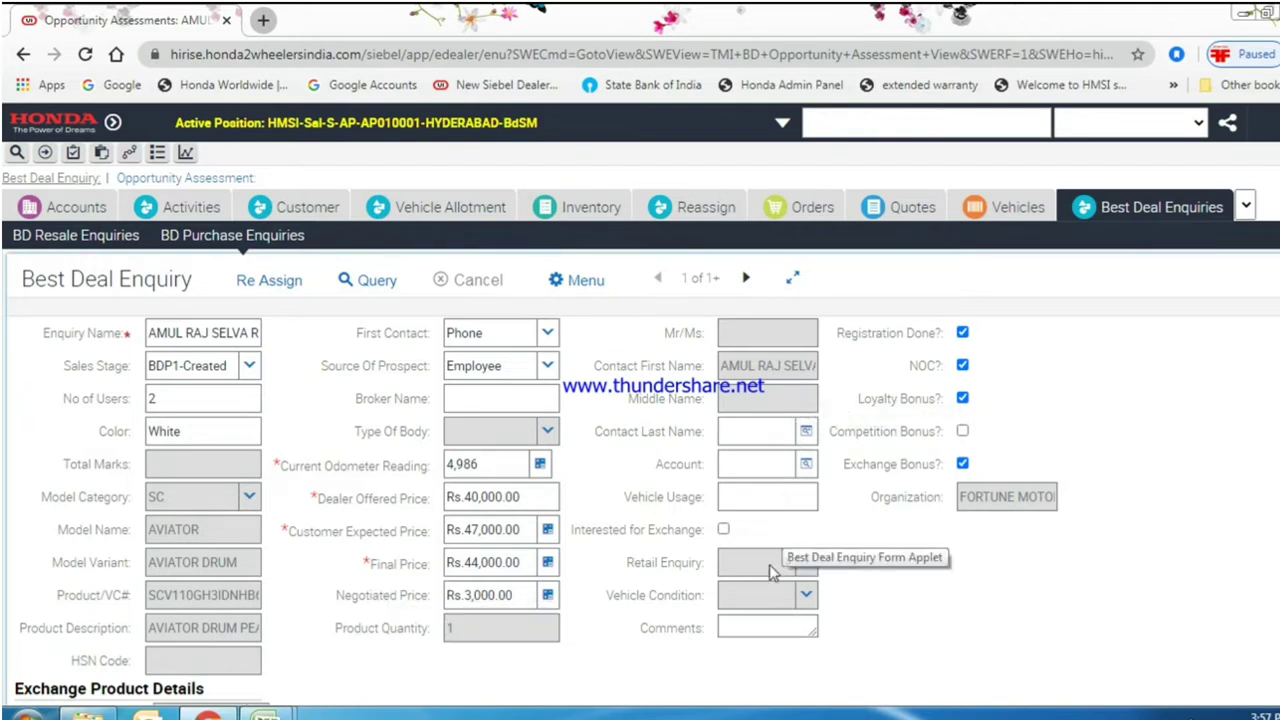
- Add a new assessment using the best-deal vehicle template
scroll(530, 600, "down", 3)
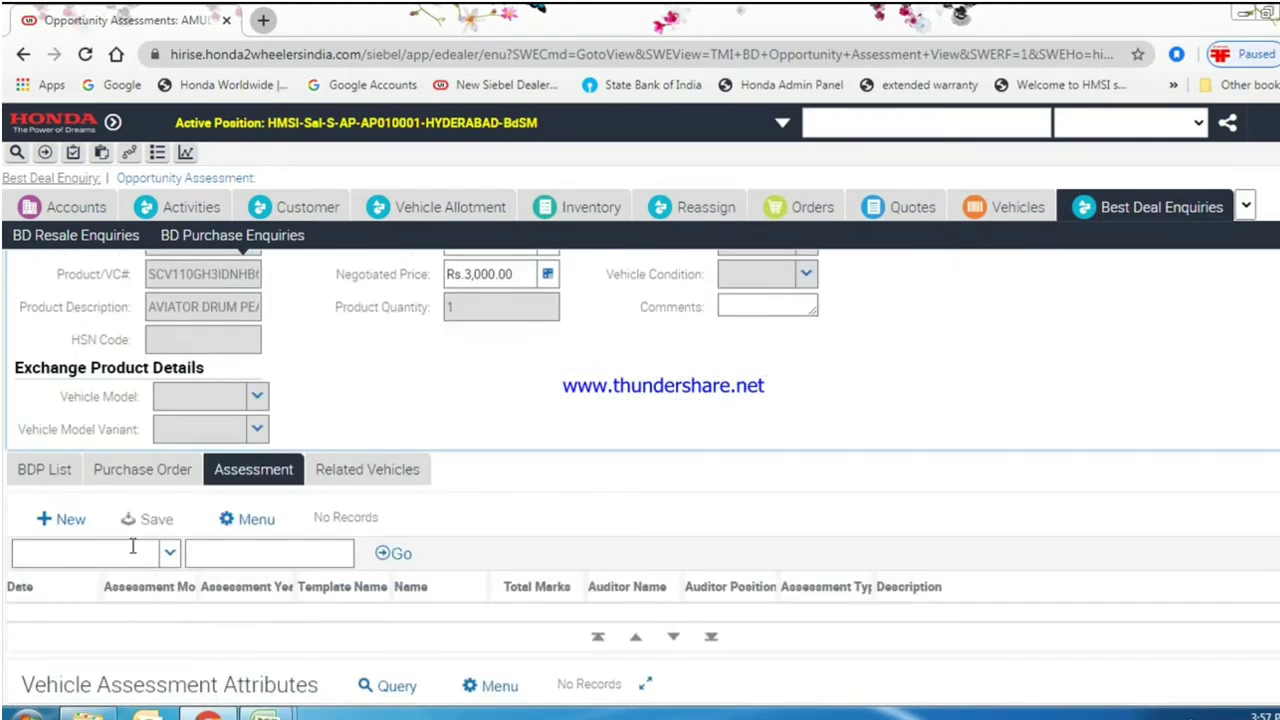
left_click(52, 519)
scroll(300, 618, "down", 2)
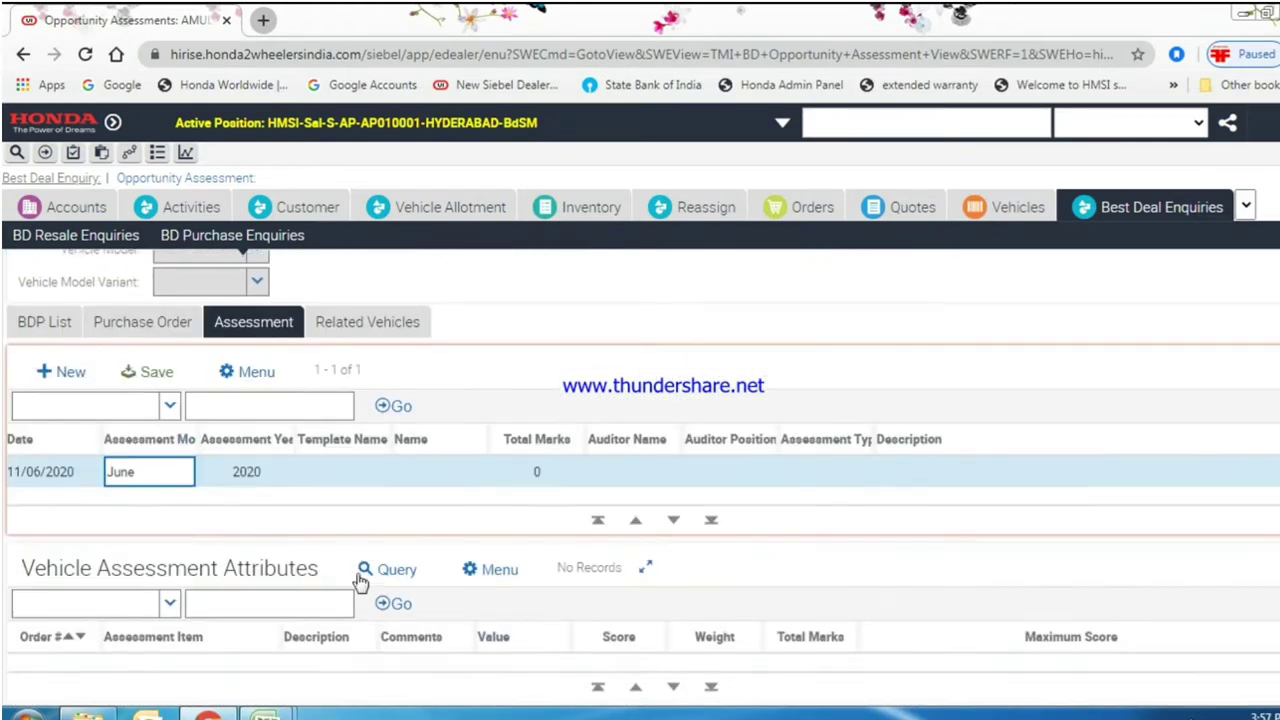
left_click(374, 468)
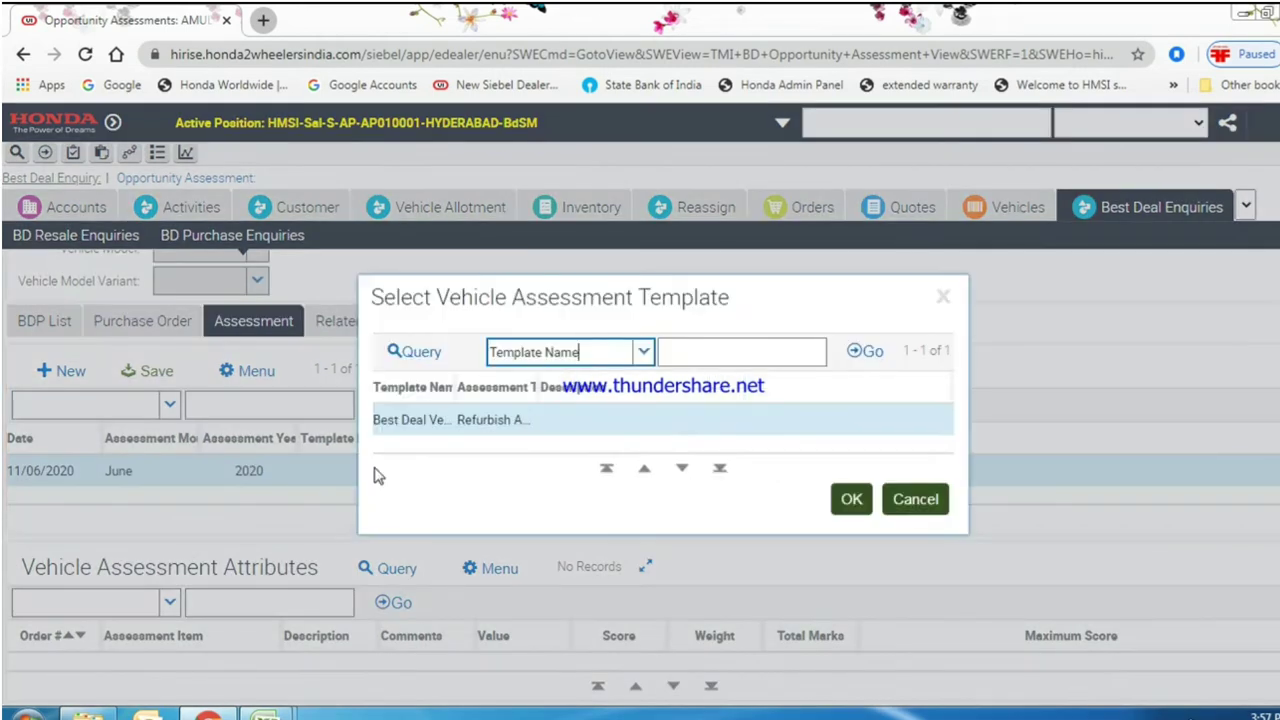
left_click(512, 424)
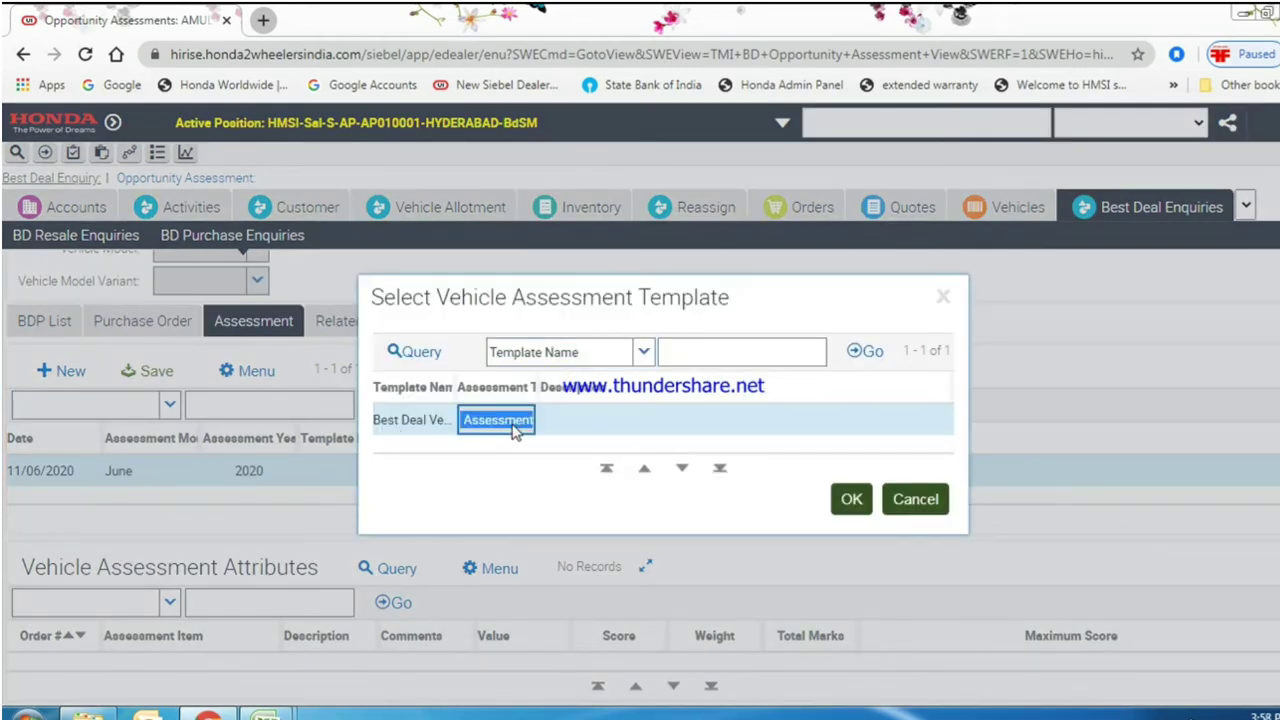
left_click(600, 432)
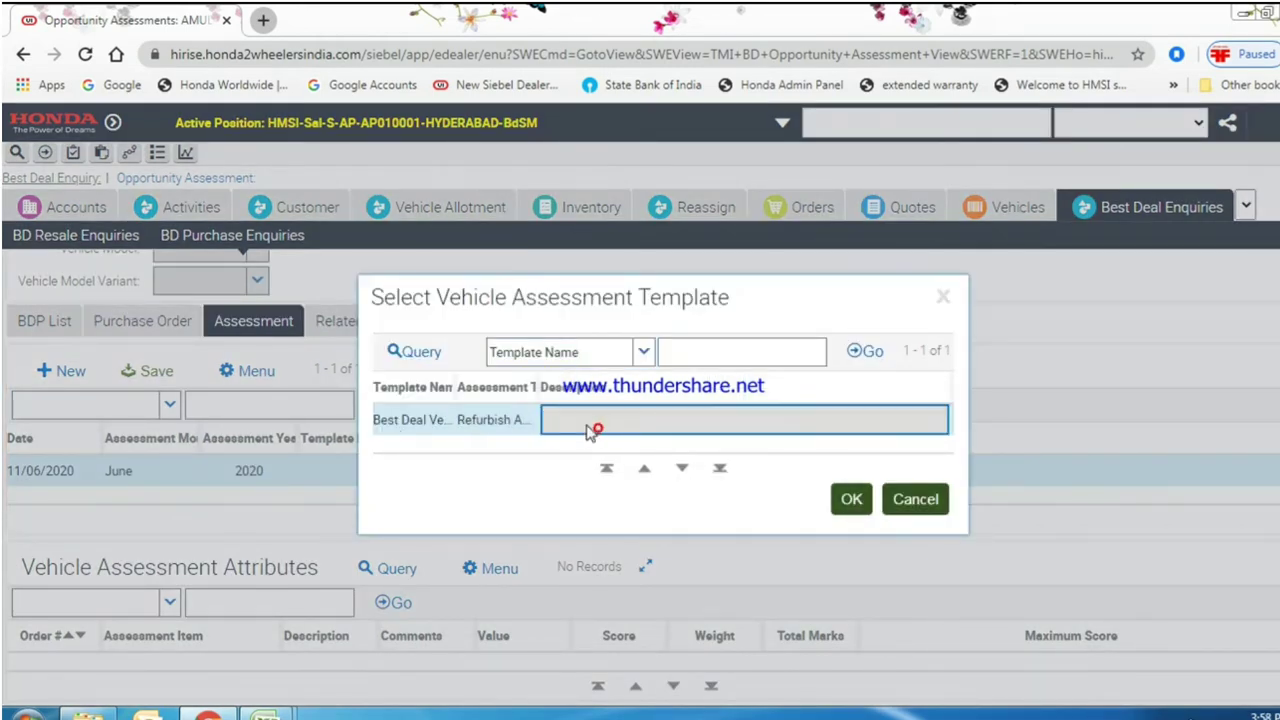
left_click(848, 498)
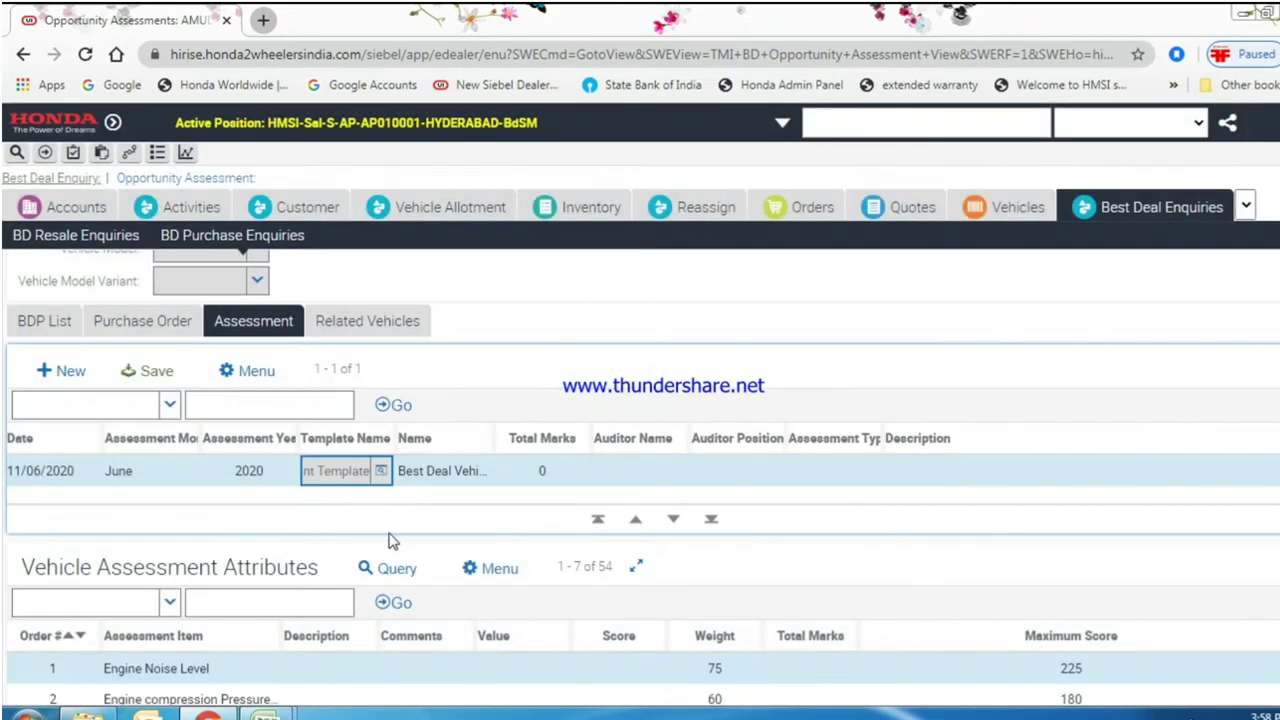
- Rate Engine Noise Level as Good Condition in the assessment list
scroll(591, 533, "down", 2)
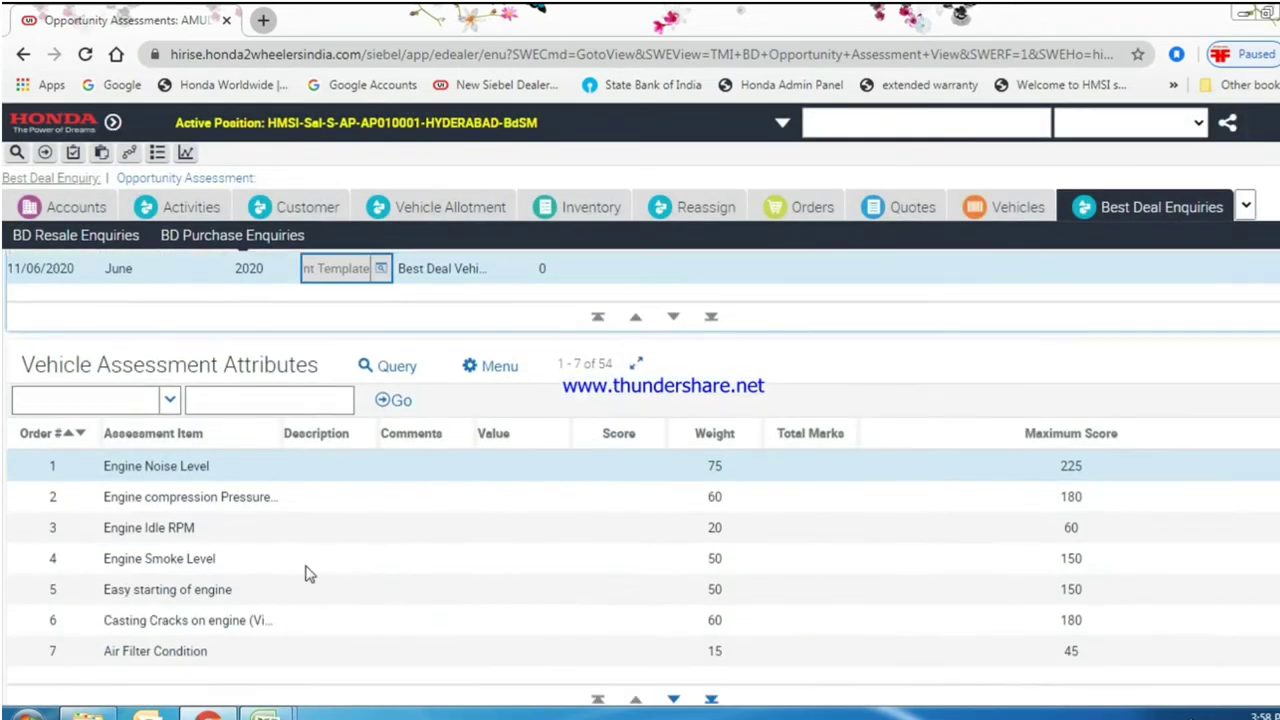
left_click(489, 452)
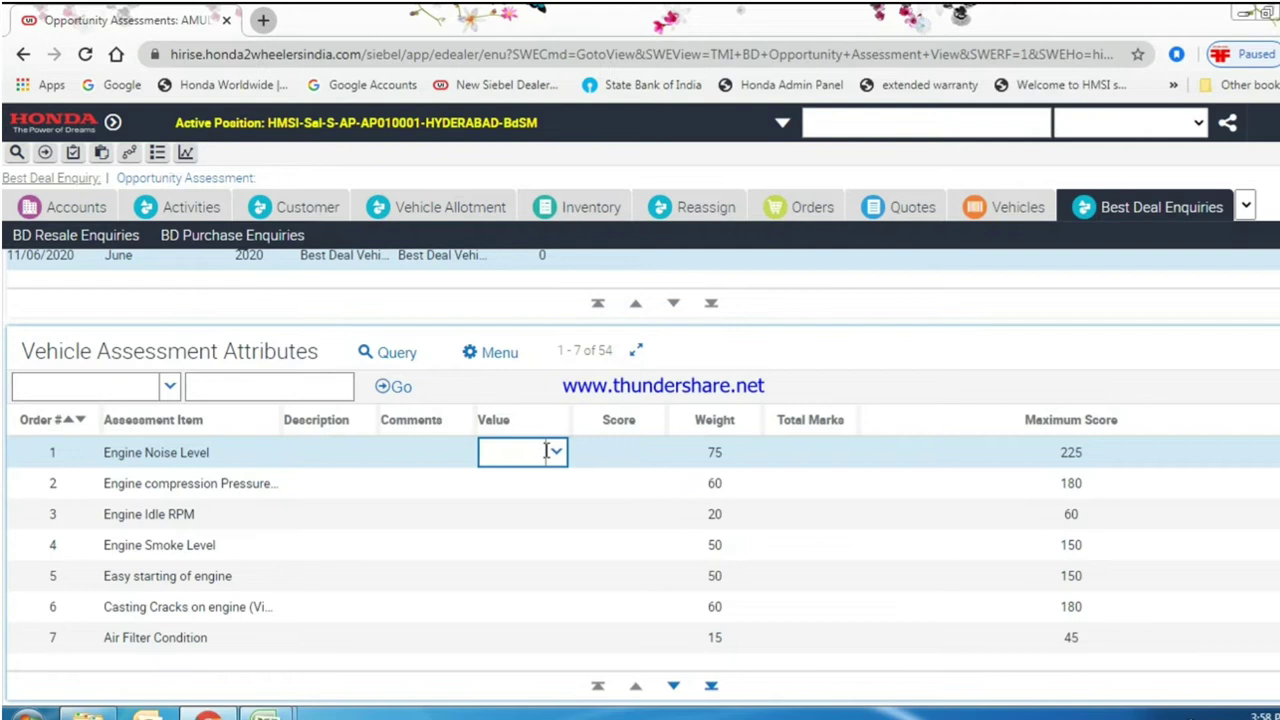
left_click(556, 452)
left_click(533, 483)
triple_click(501, 455)
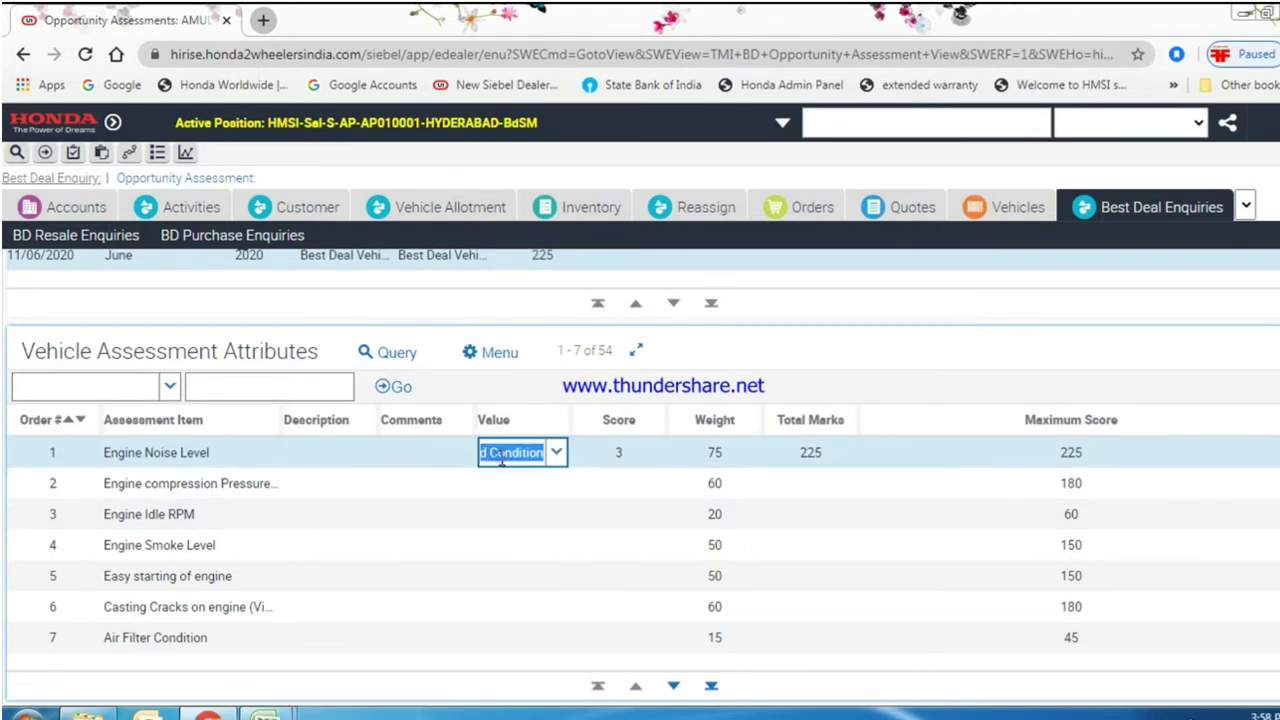
left_click(489, 490)
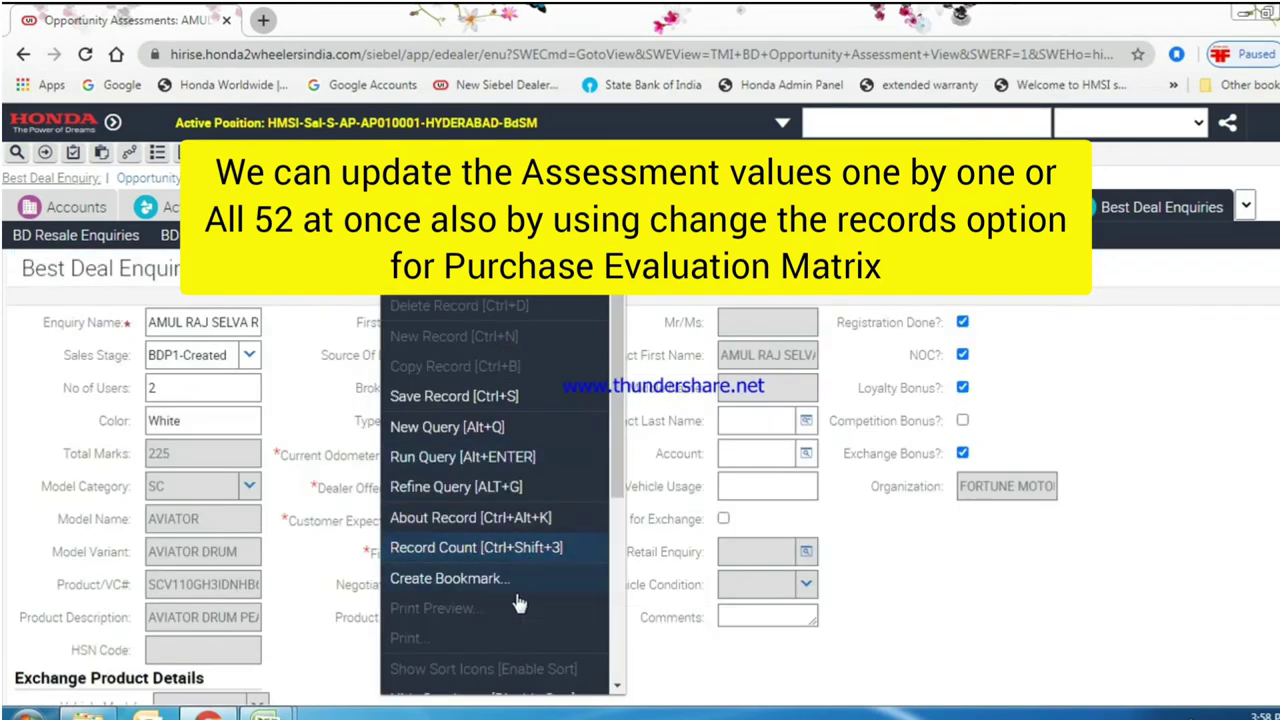
- Bulk-change the Value of every assessment item to Good Condition
scroll(455, 600, "down", 3)
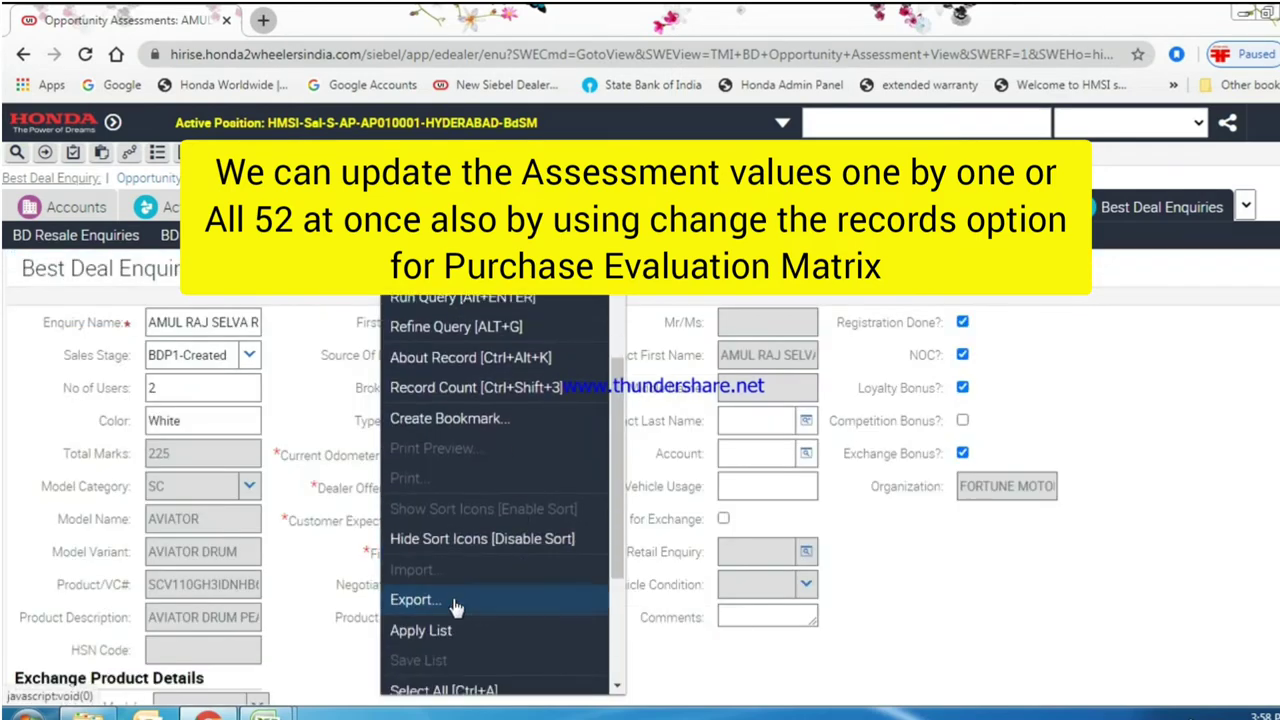
scroll(455, 600, "down", 4)
left_click(452, 560)
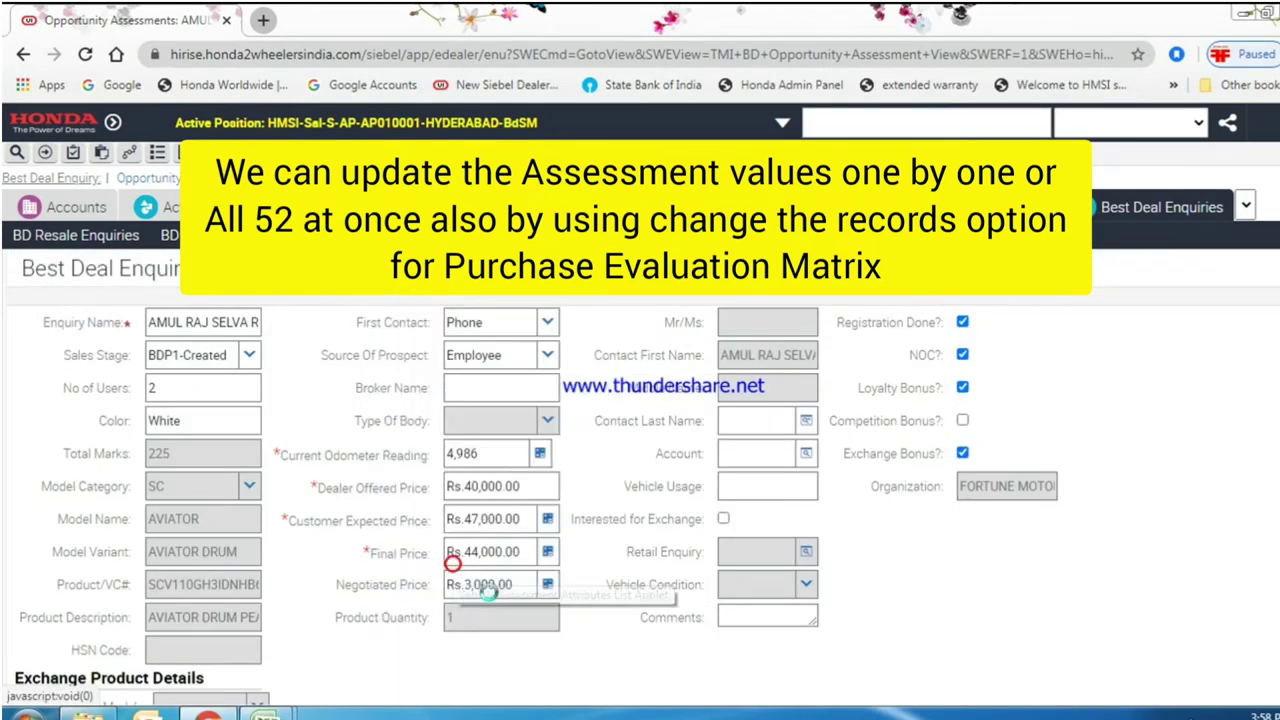
left_click(647, 360)
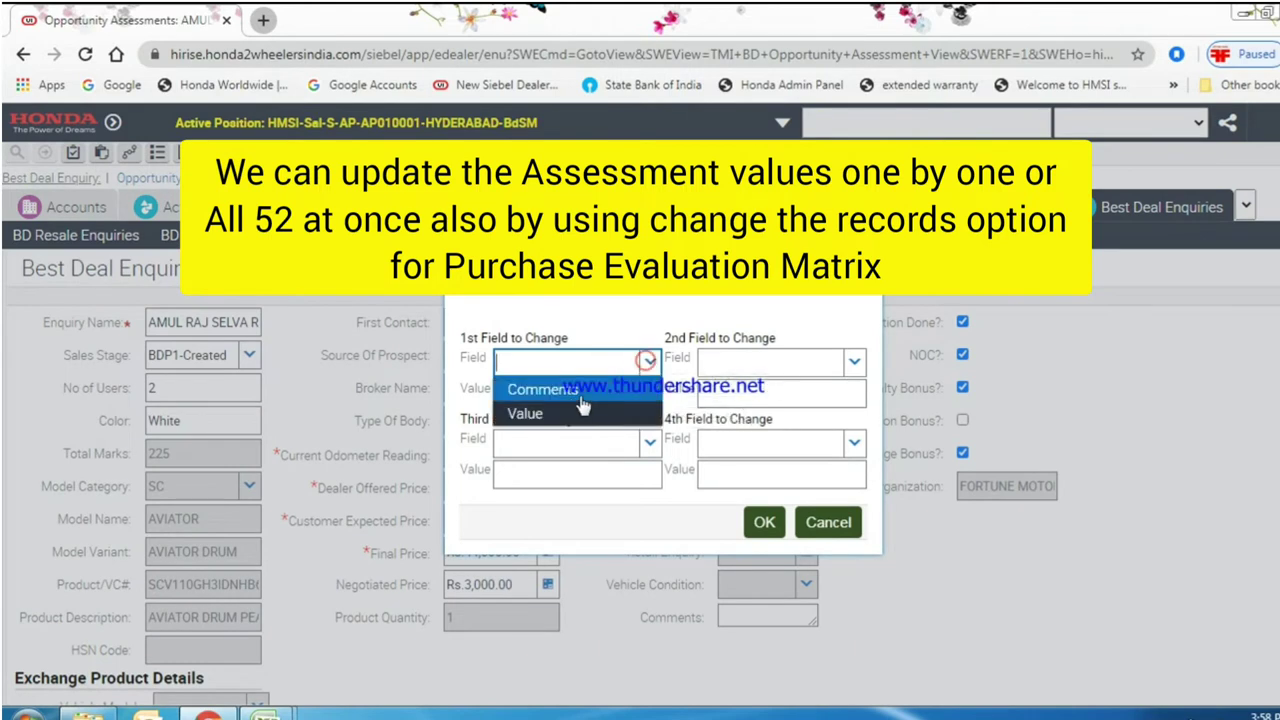
left_click(578, 412)
left_click(541, 394)
type("Good Condition")
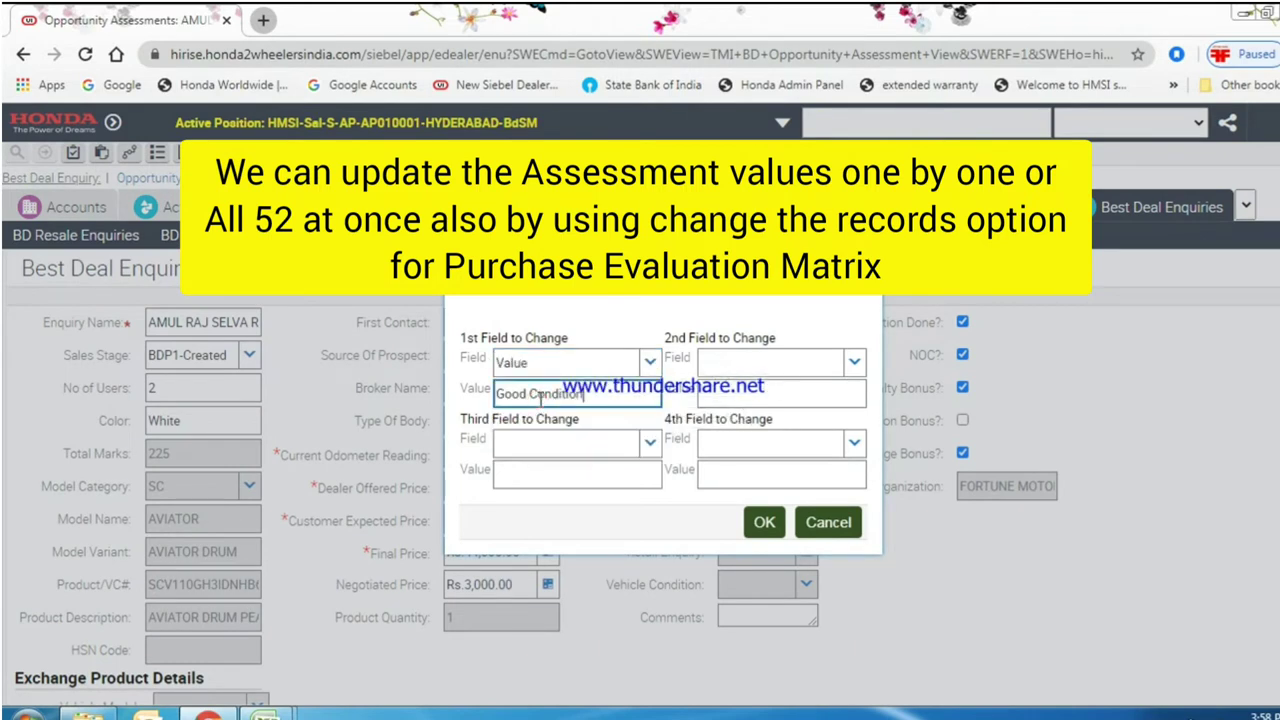
left_click(752, 520)
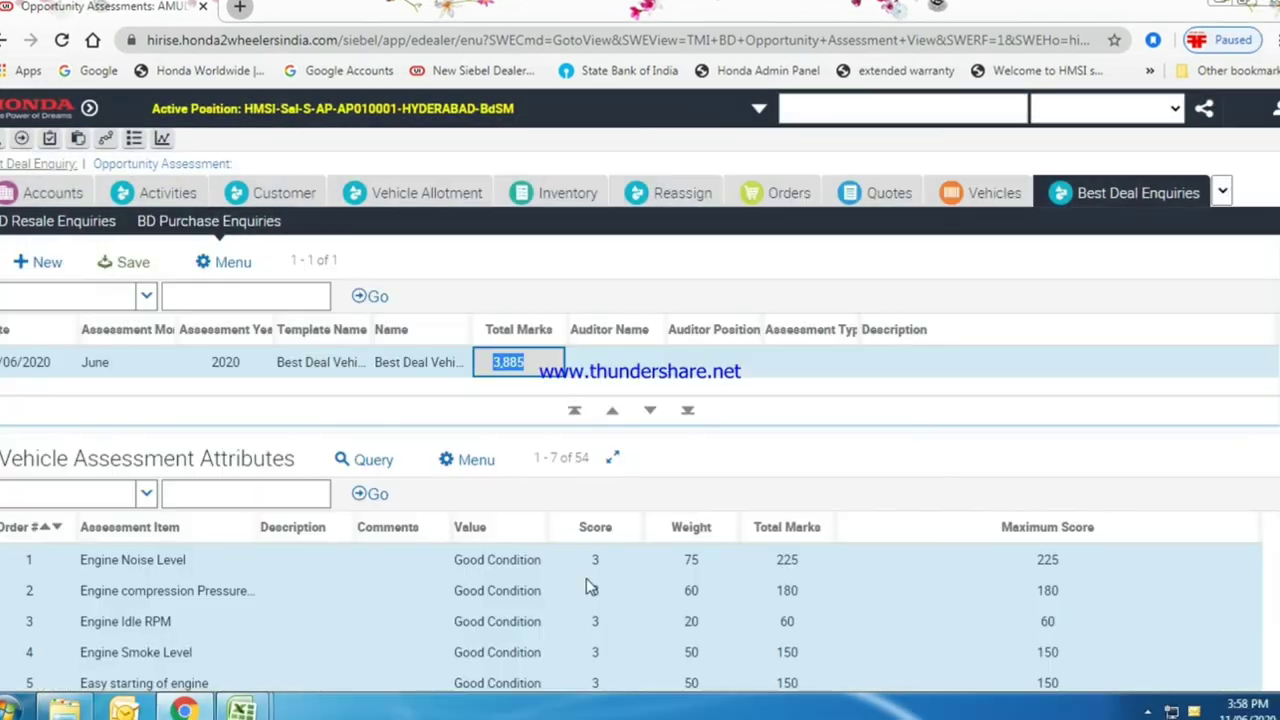
- Review the assessment pages and Total Marks of 3,885, then save with Ctrl+S
scroll(684, 470, "down", 2)
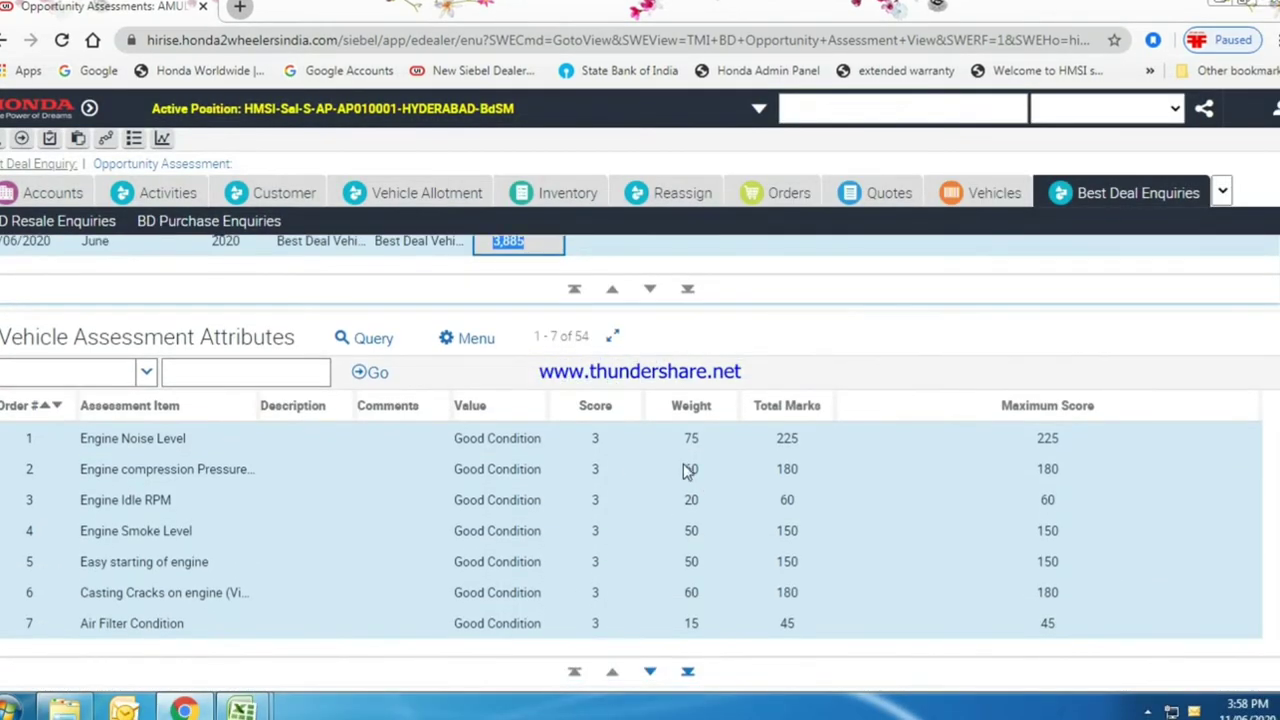
left_click(650, 671)
left_click(650, 671)
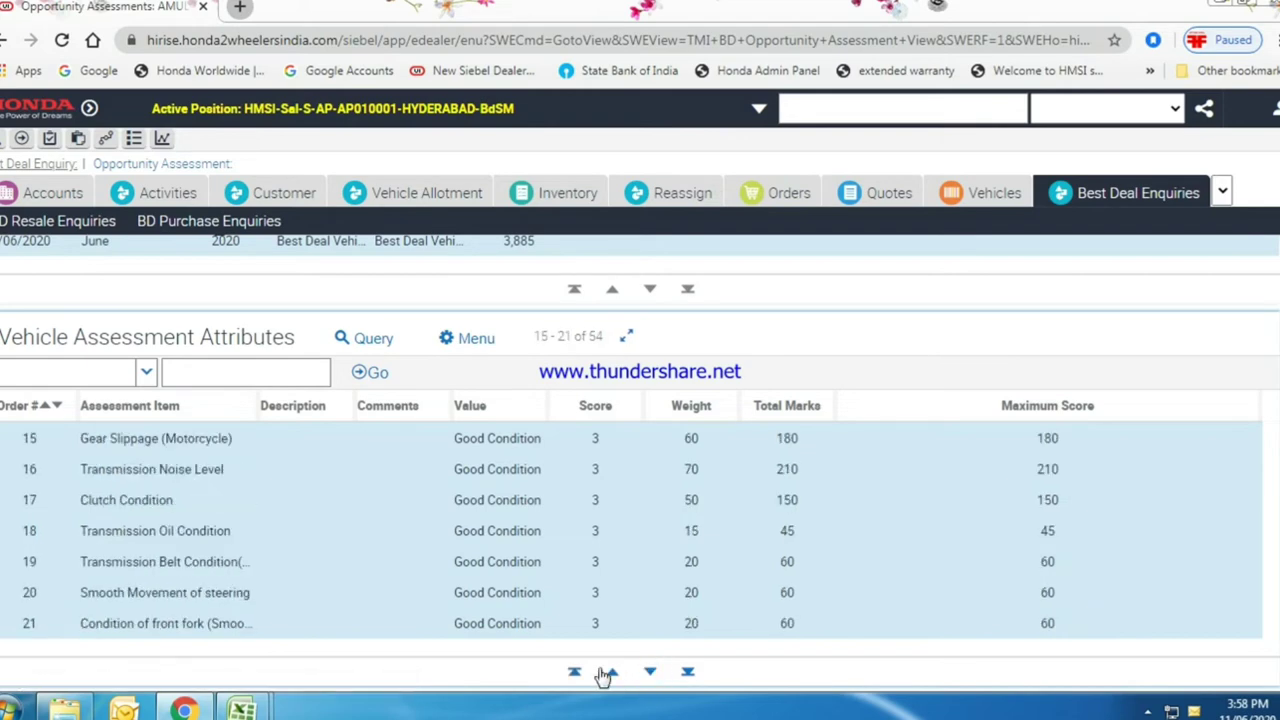
left_click(610, 671)
scroll(605, 676, "up", 7)
scroll(600, 610, "down", 3)
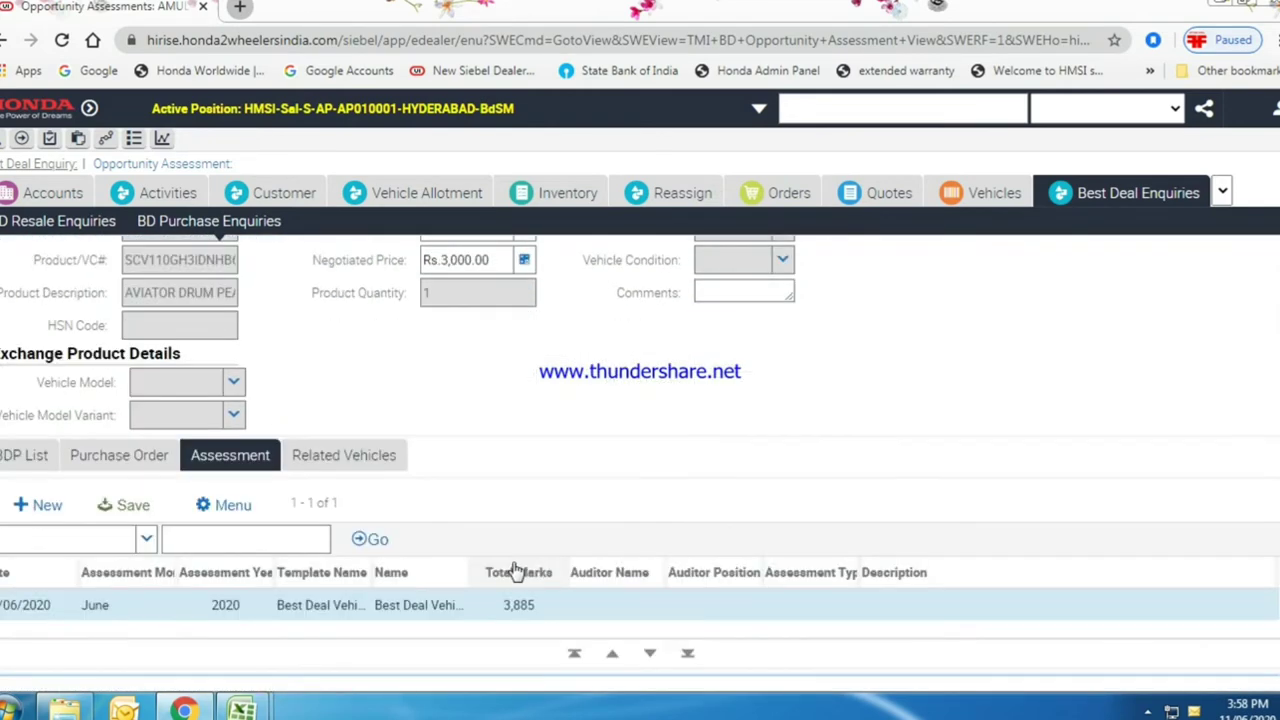
left_click(504, 604)
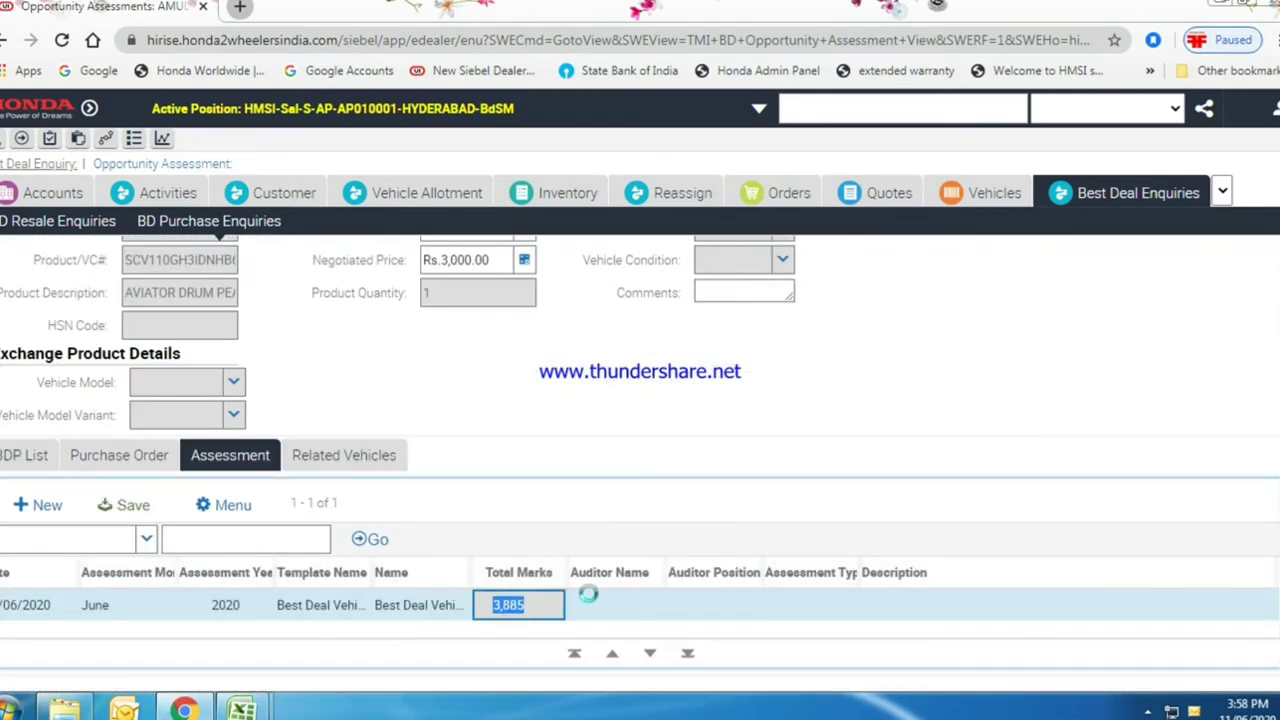
scroll(745, 410, "down", 3)
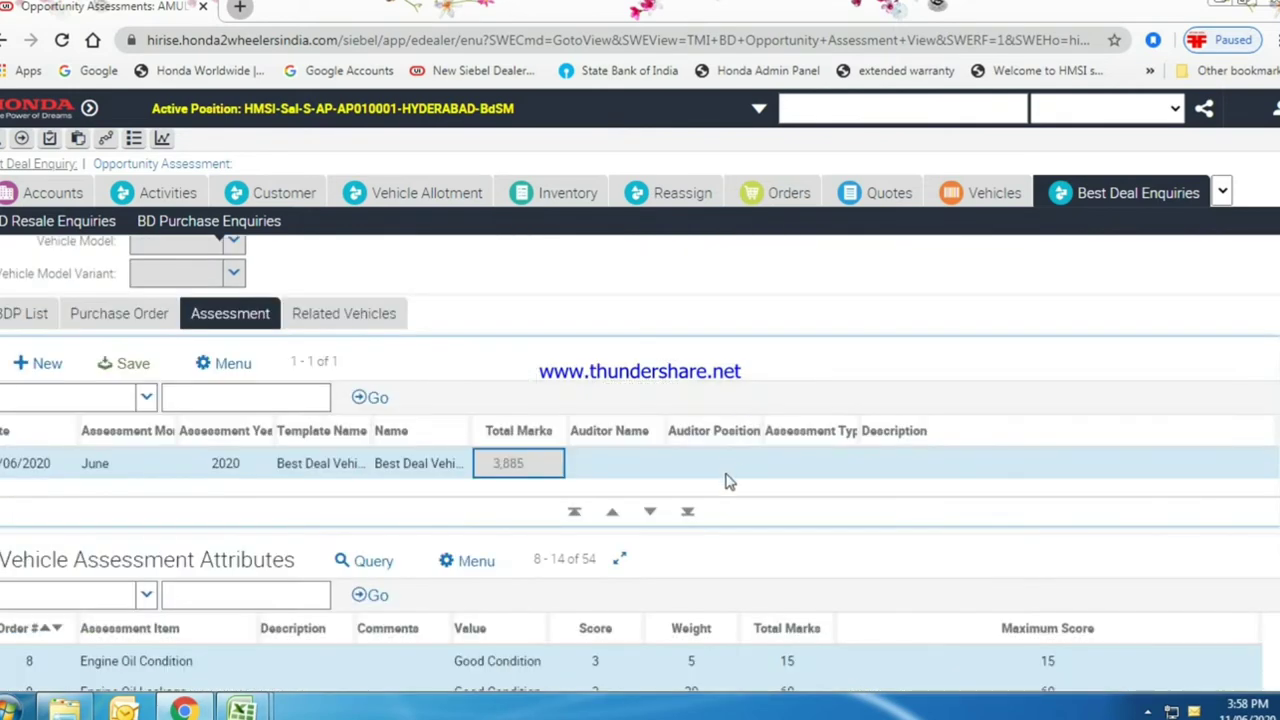
key("ctrl+s")
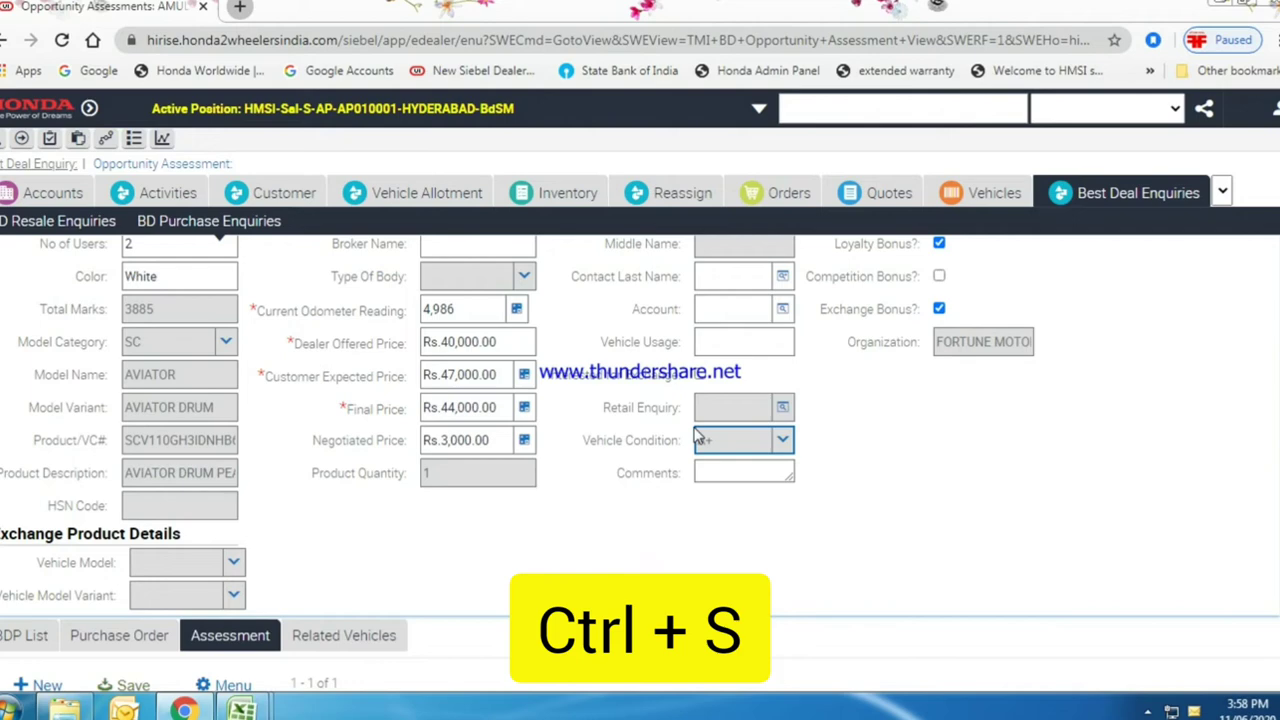
left_click(706, 441)
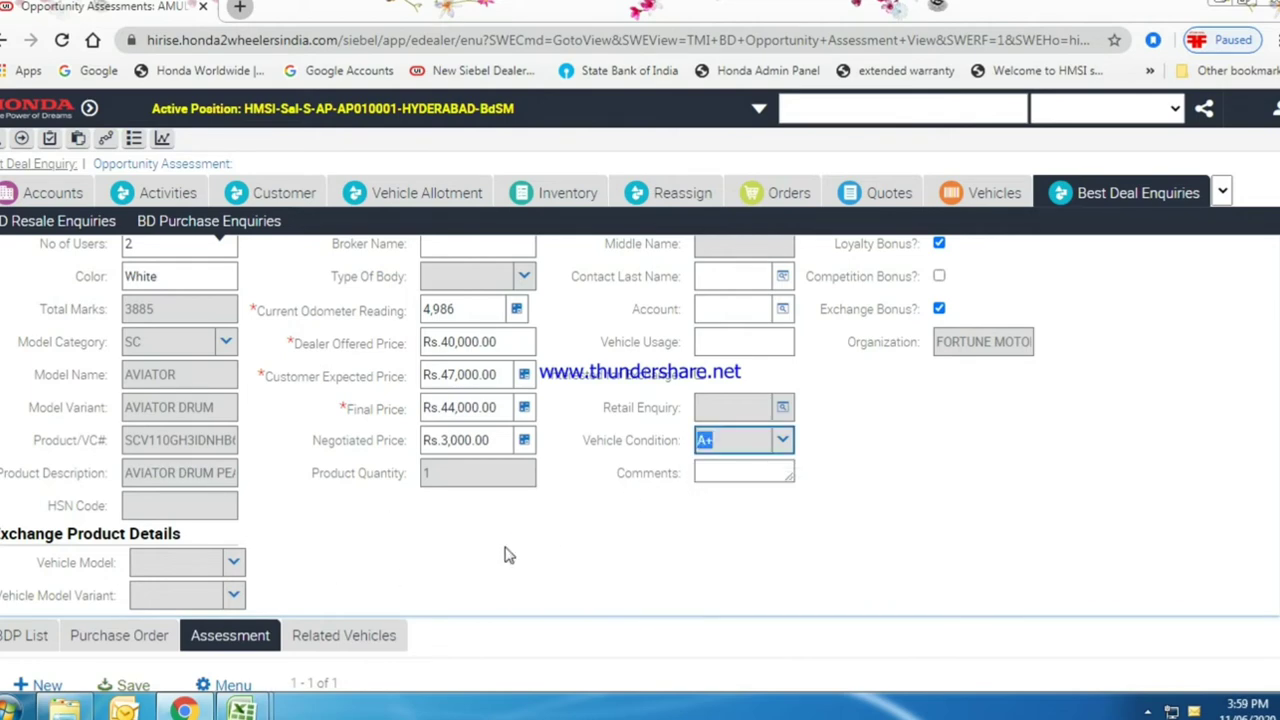
scroll(509, 520, "up", 2)
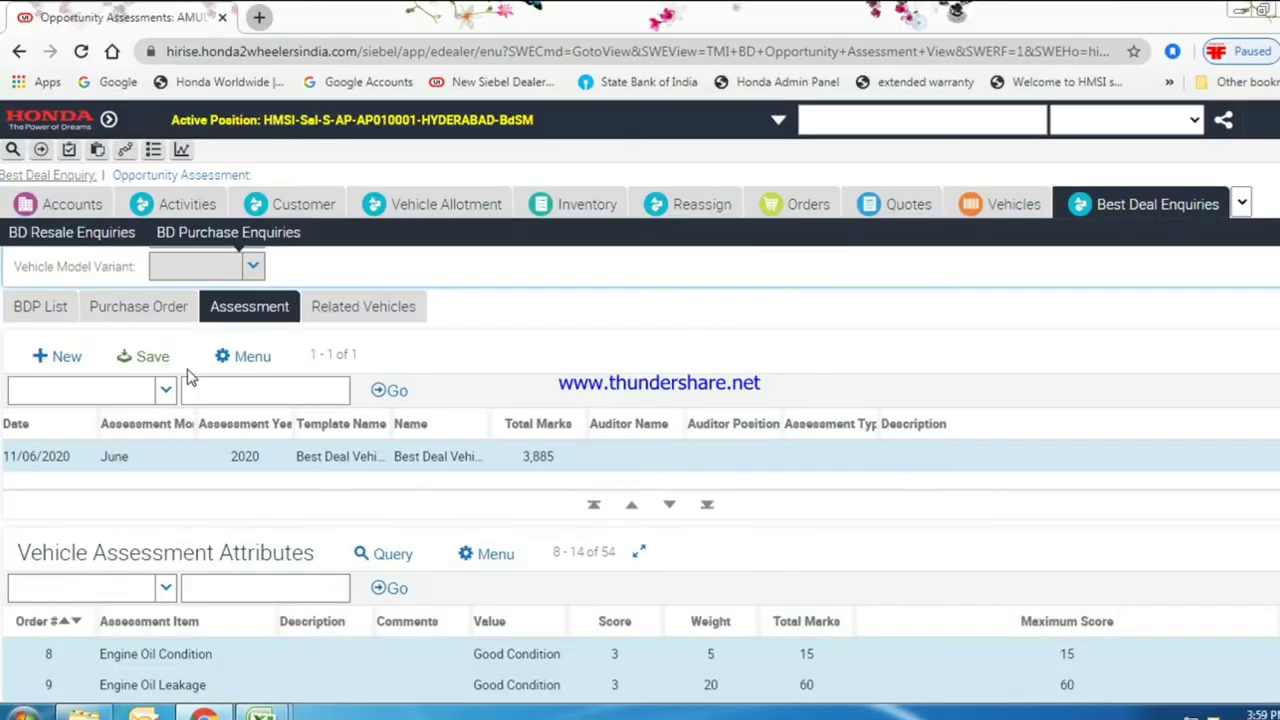
- Generate an Auto Purchase Order from the enquiry and open its new Booking # record
left_click(160, 318)
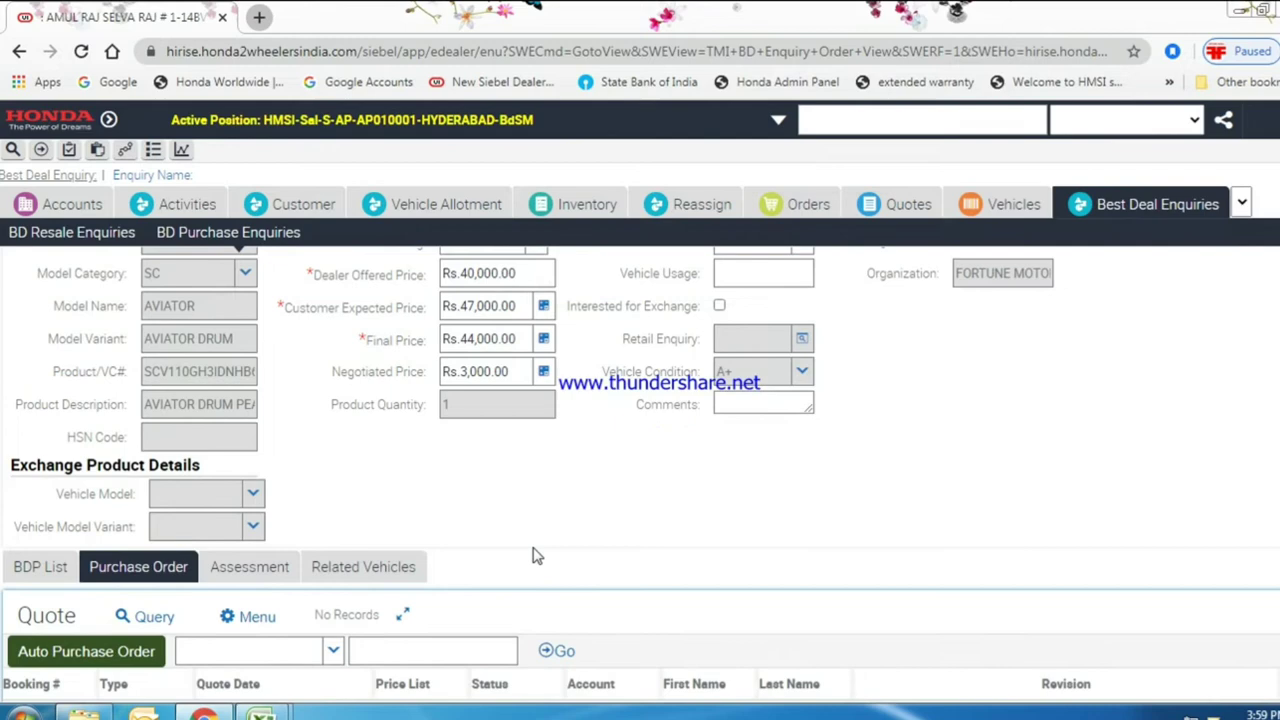
left_click(110, 604)
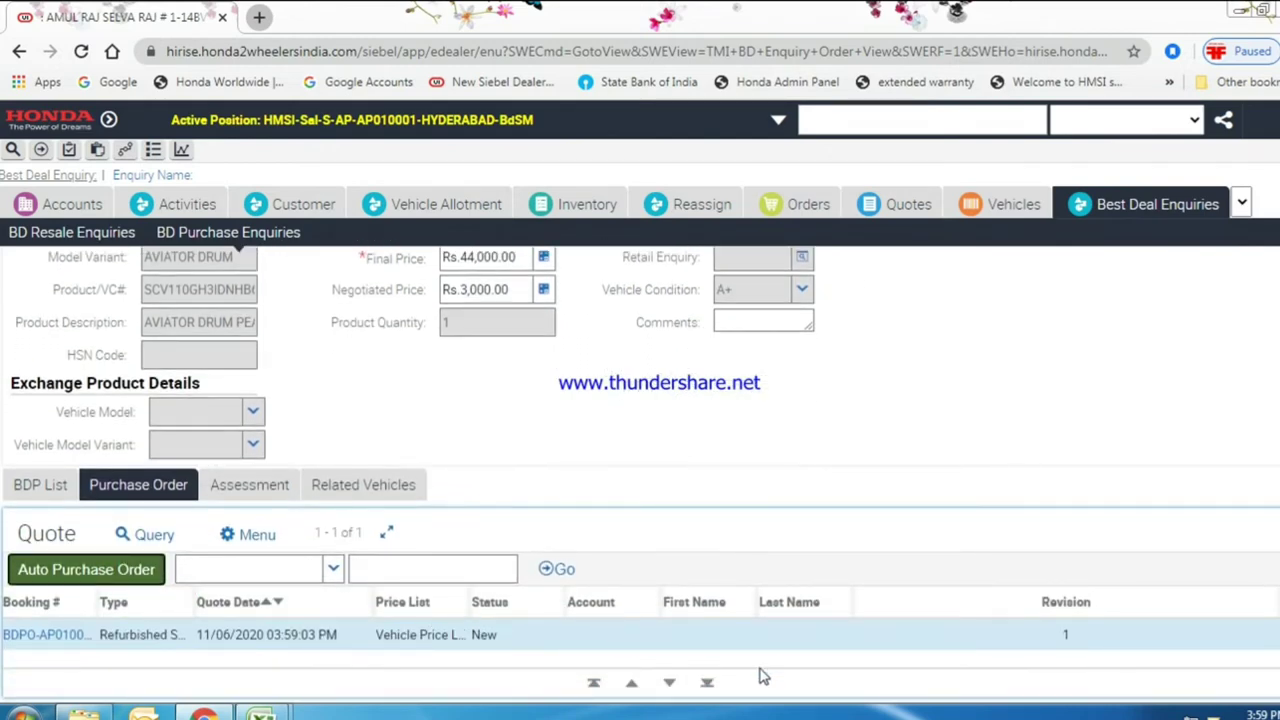
left_click(46, 640)
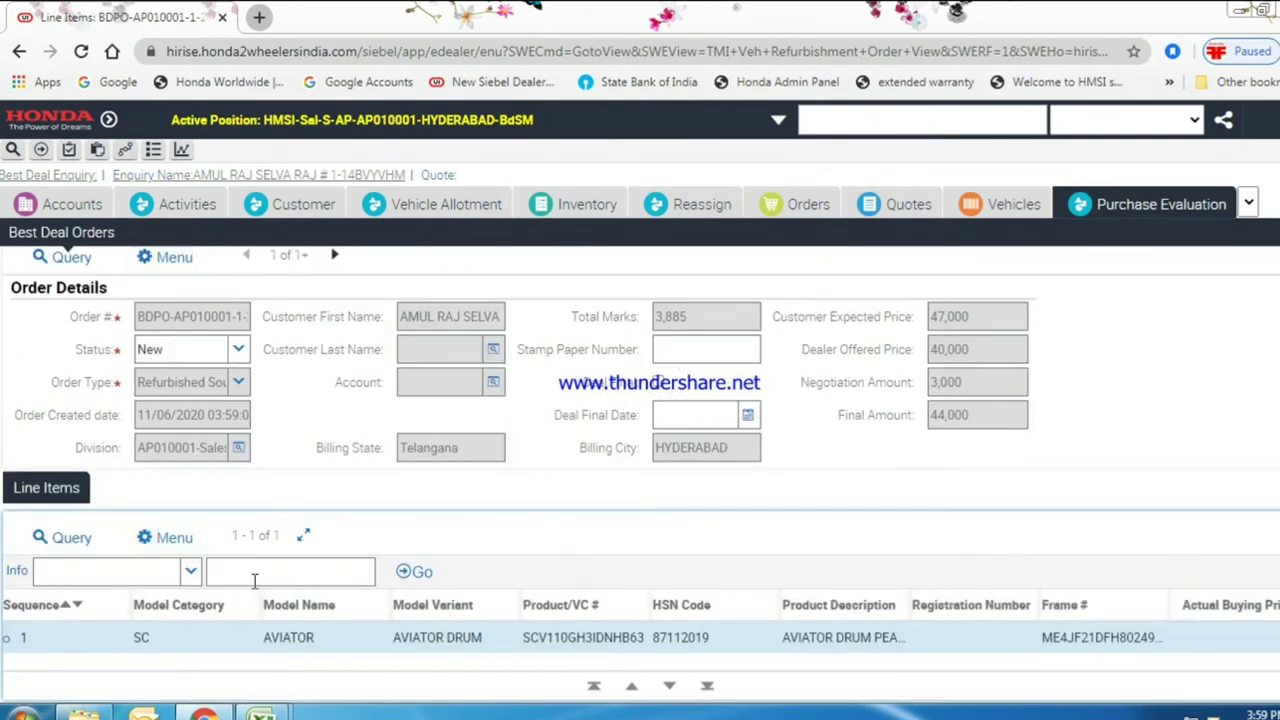
- Change the purchase order status to Booked, then to Sold
left_click(238, 349)
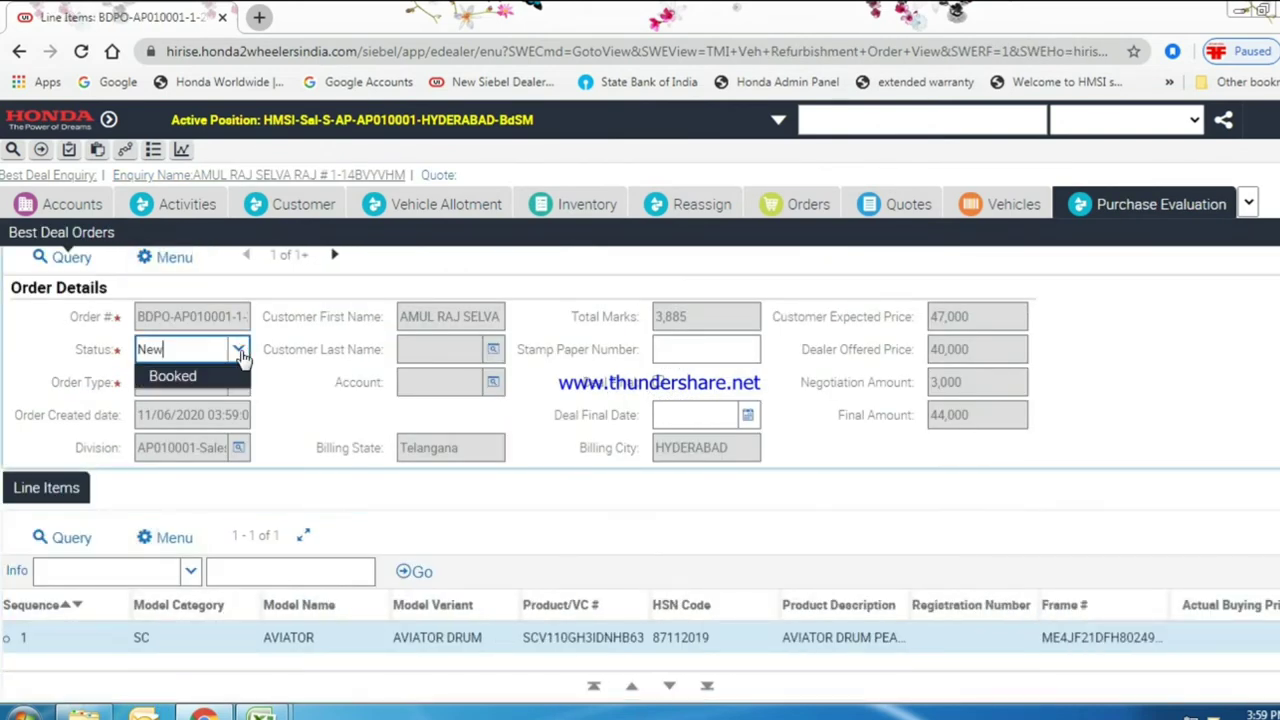
left_click(228, 381)
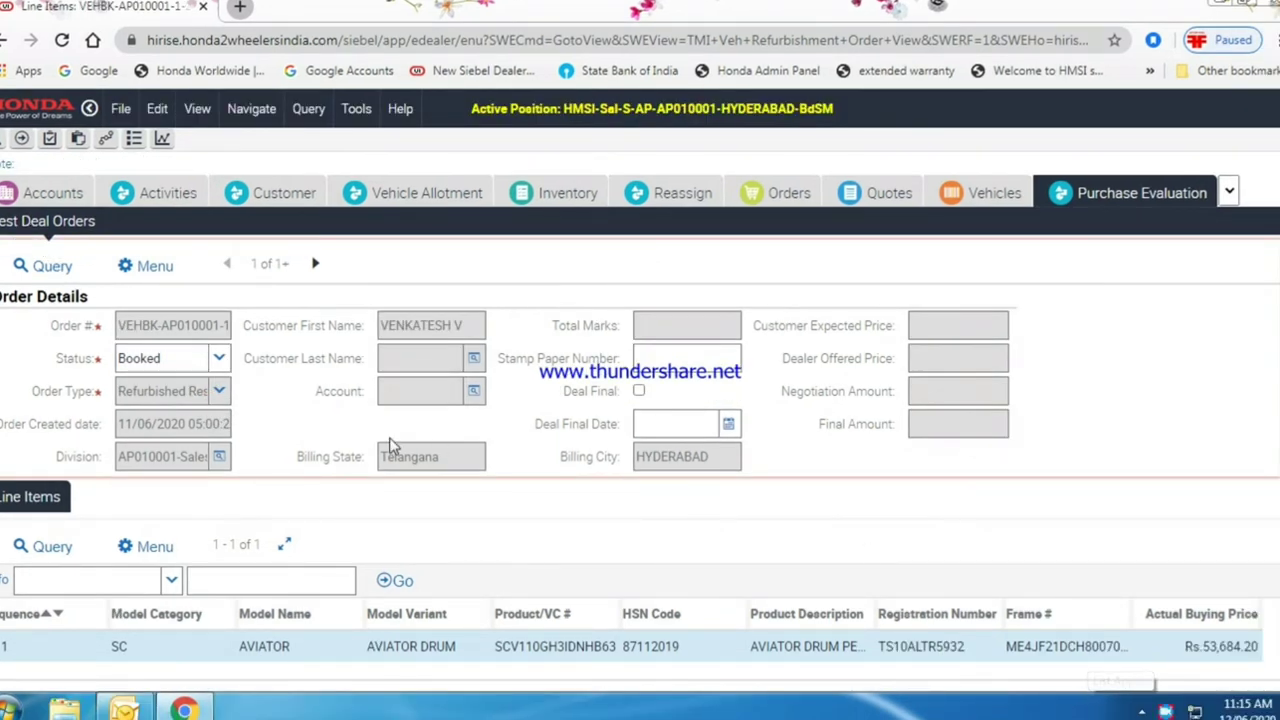
left_click(219, 363)
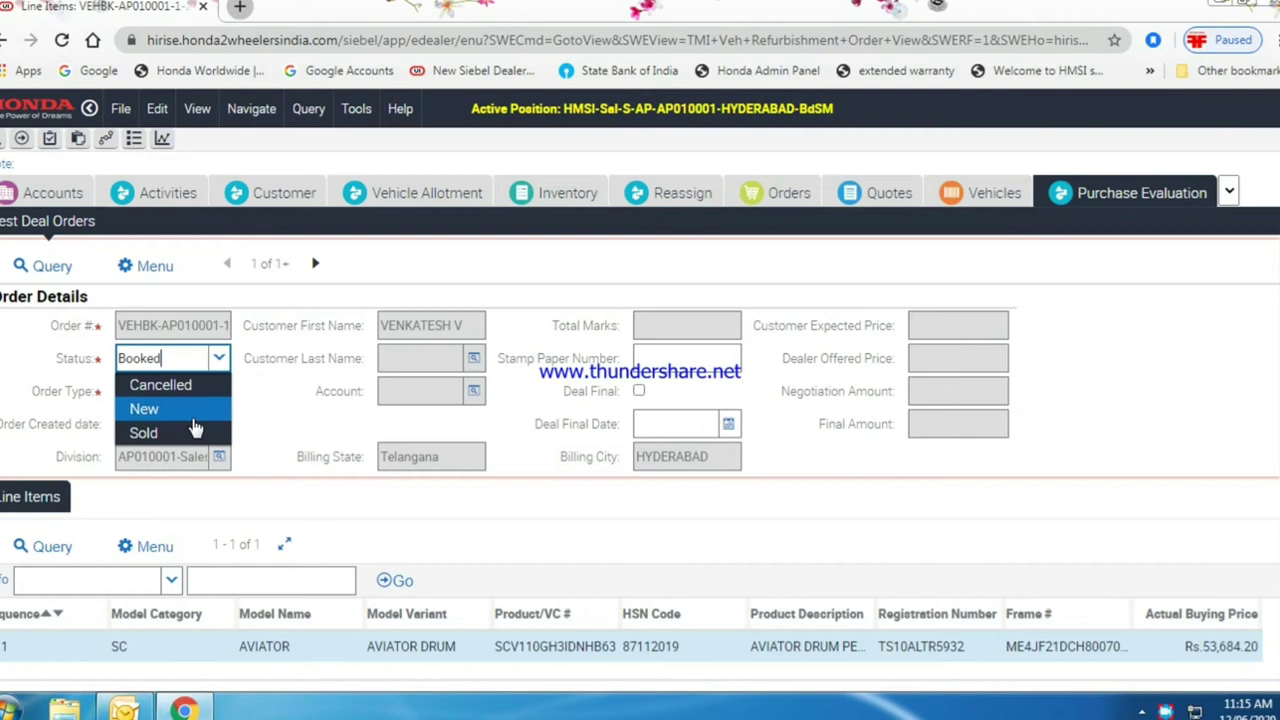
left_click(180, 435)
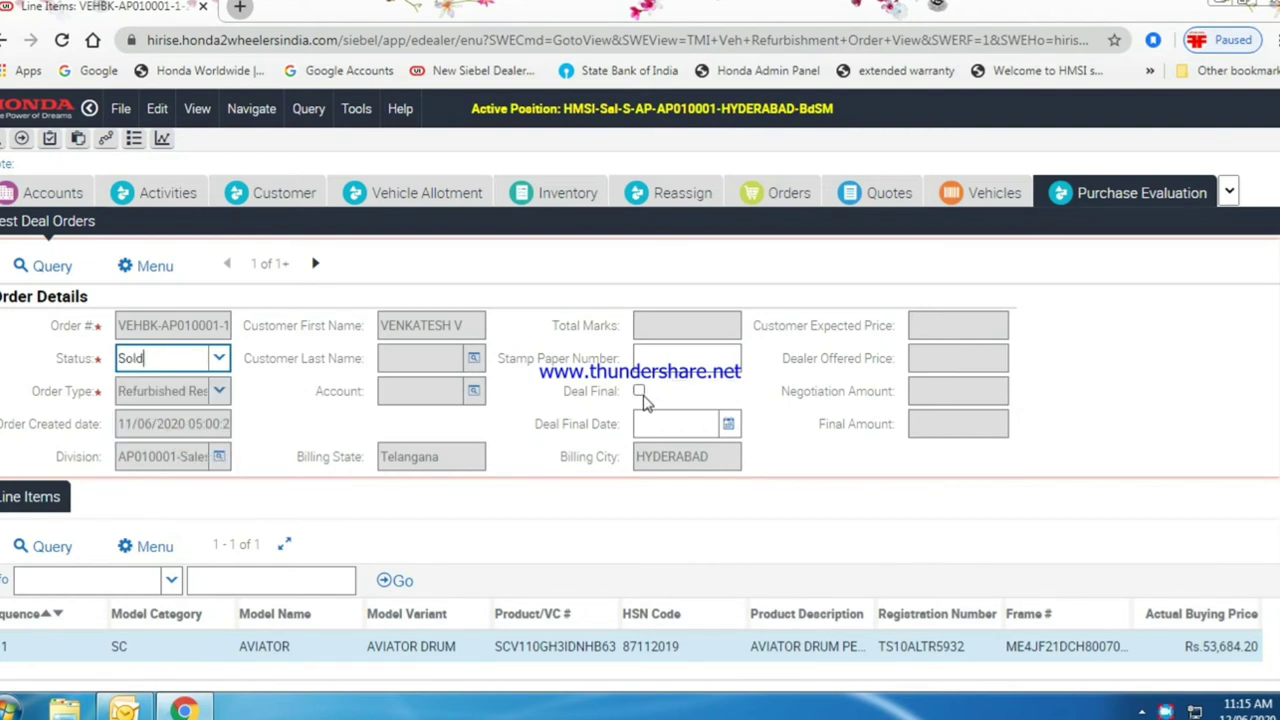
- Tick Deal Final, dated 12/06/2020, and submit the Purchase_Booking delivery receipt report
left_click(639, 392)
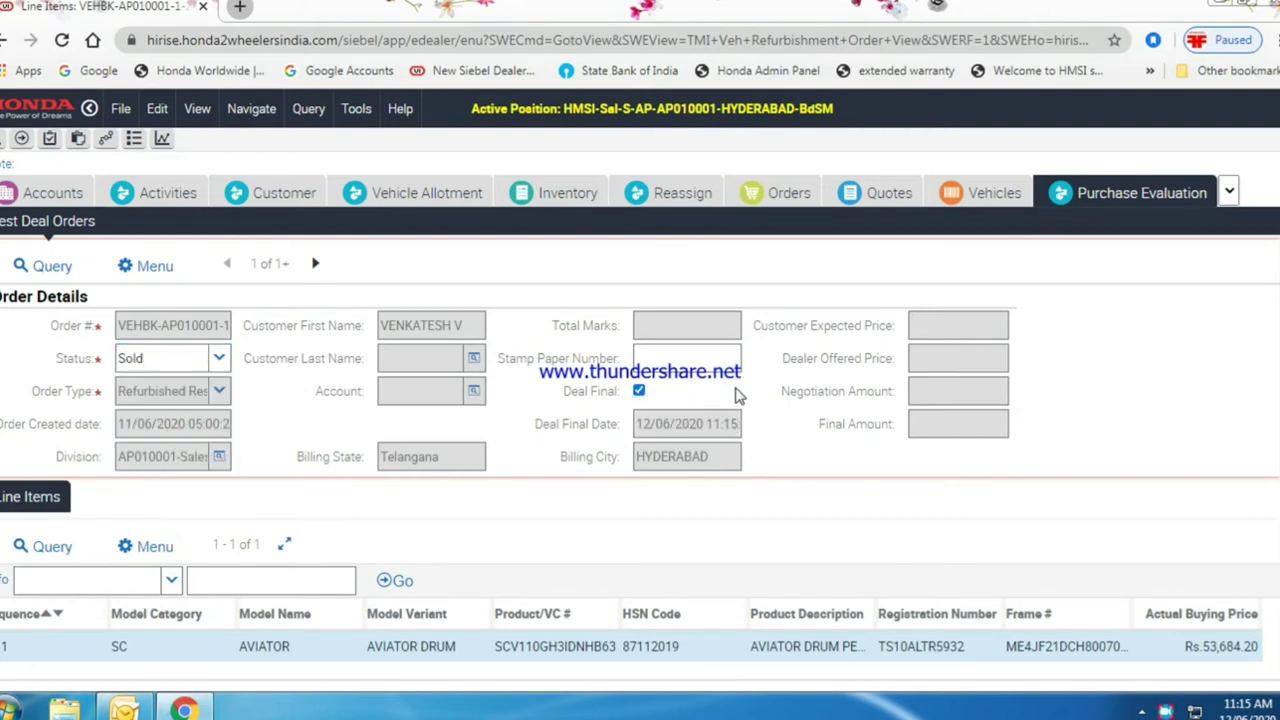
left_click(643, 418)
left_click_drag(708, 438, 627, 440)
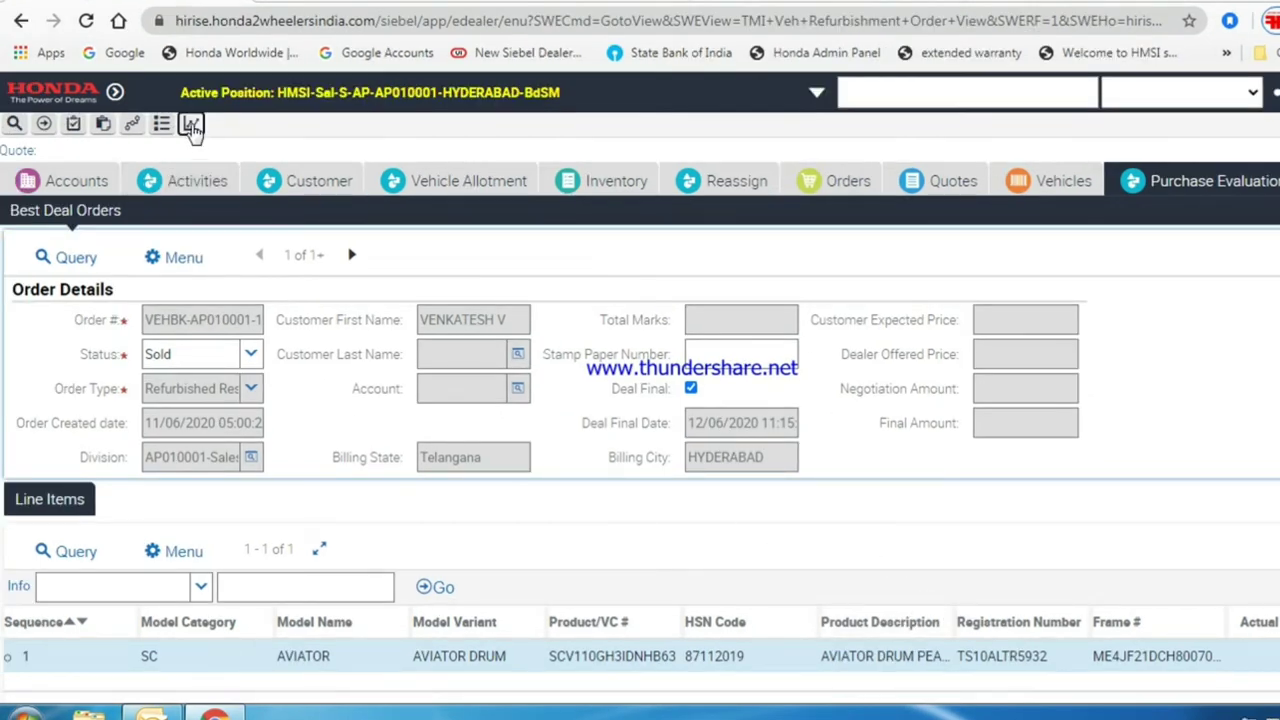
left_click(191, 124)
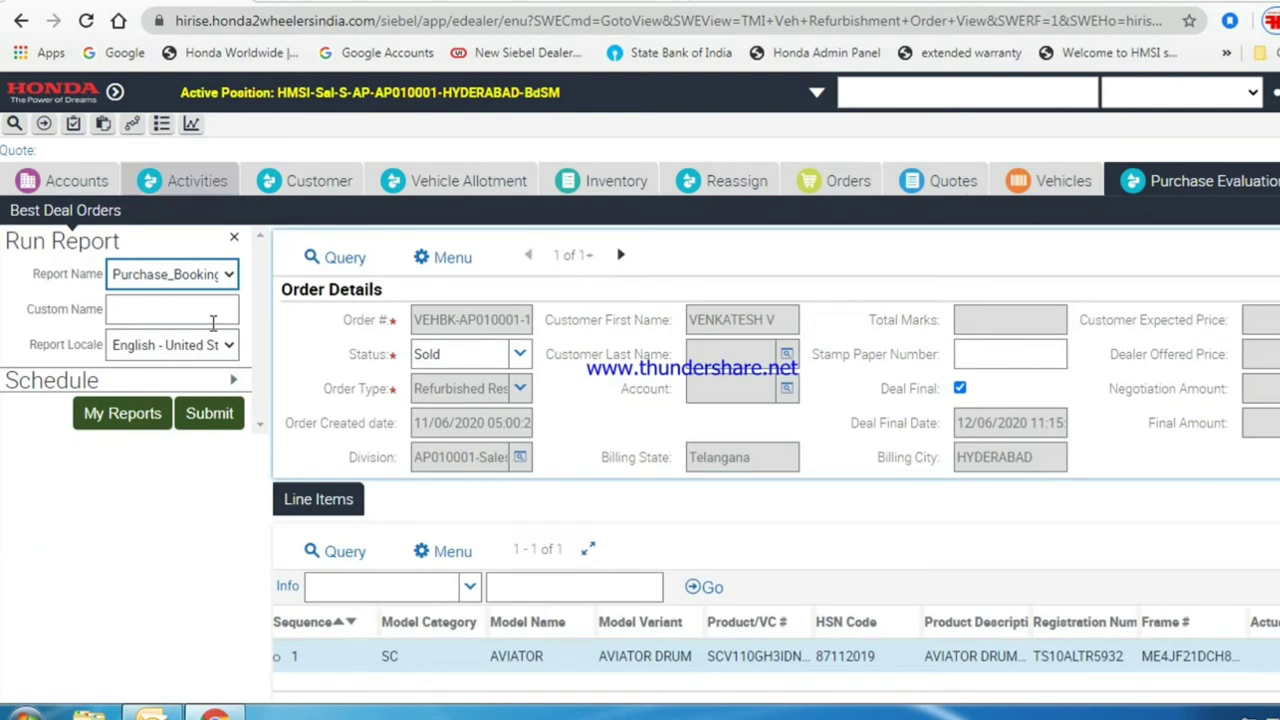
left_click(209, 413)
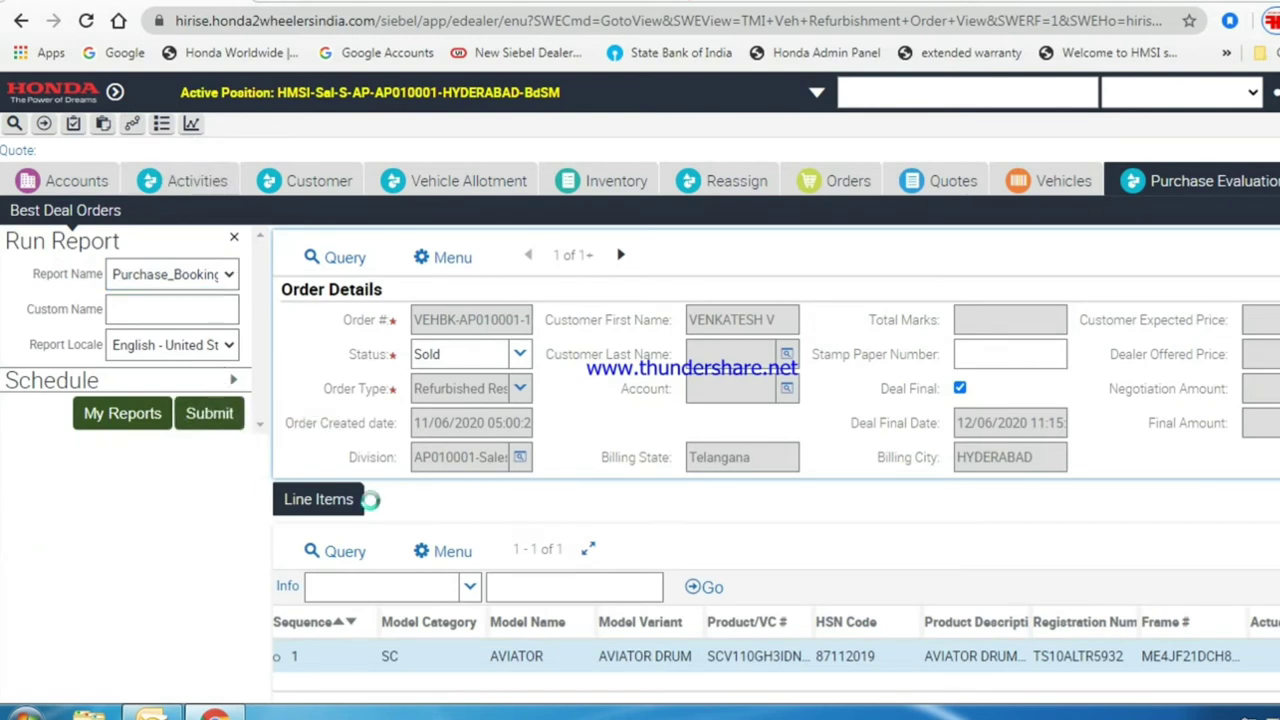
scroll(300, 543, "down", 5)
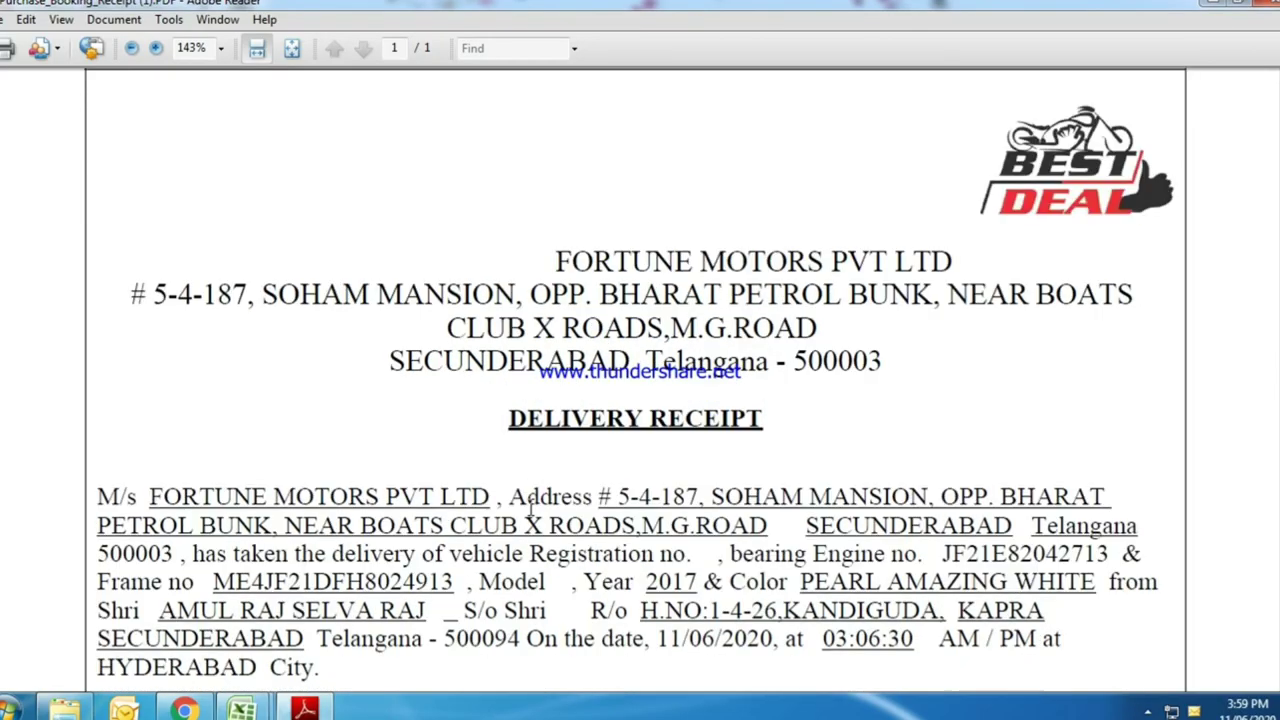
left_click_drag(160, 533, 428, 535)
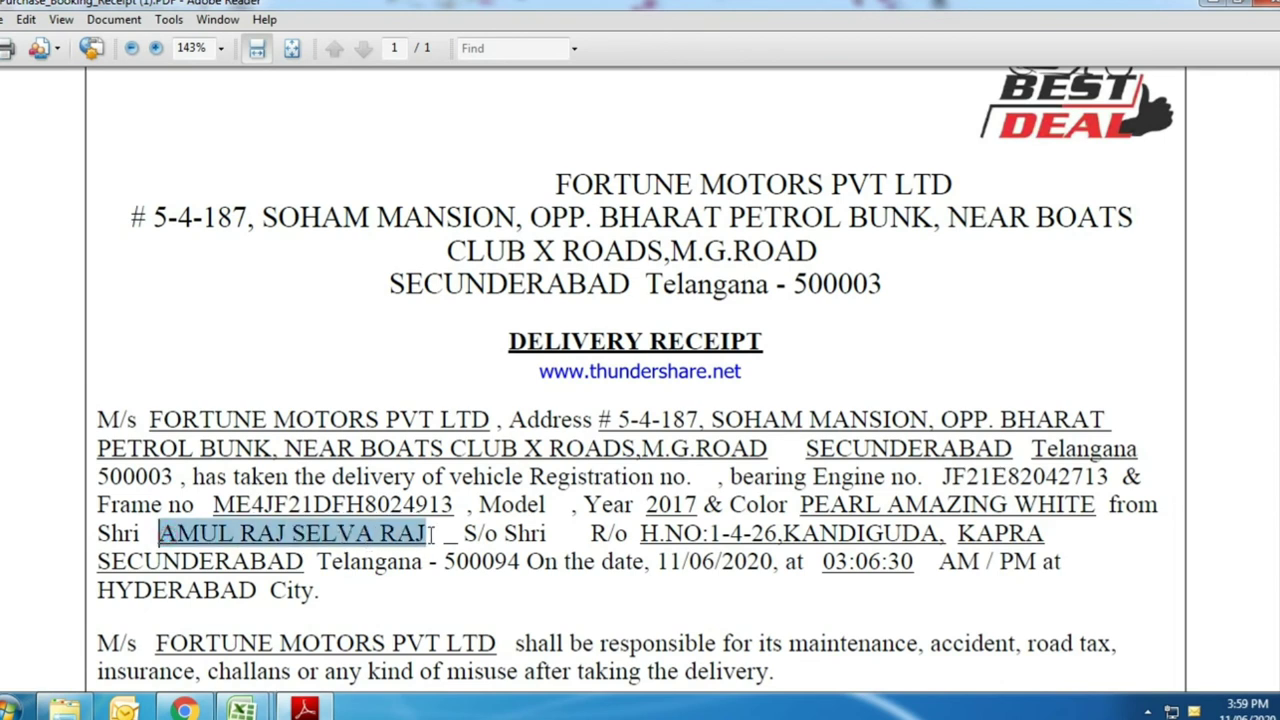
left_click_drag(639, 535, 428, 592)
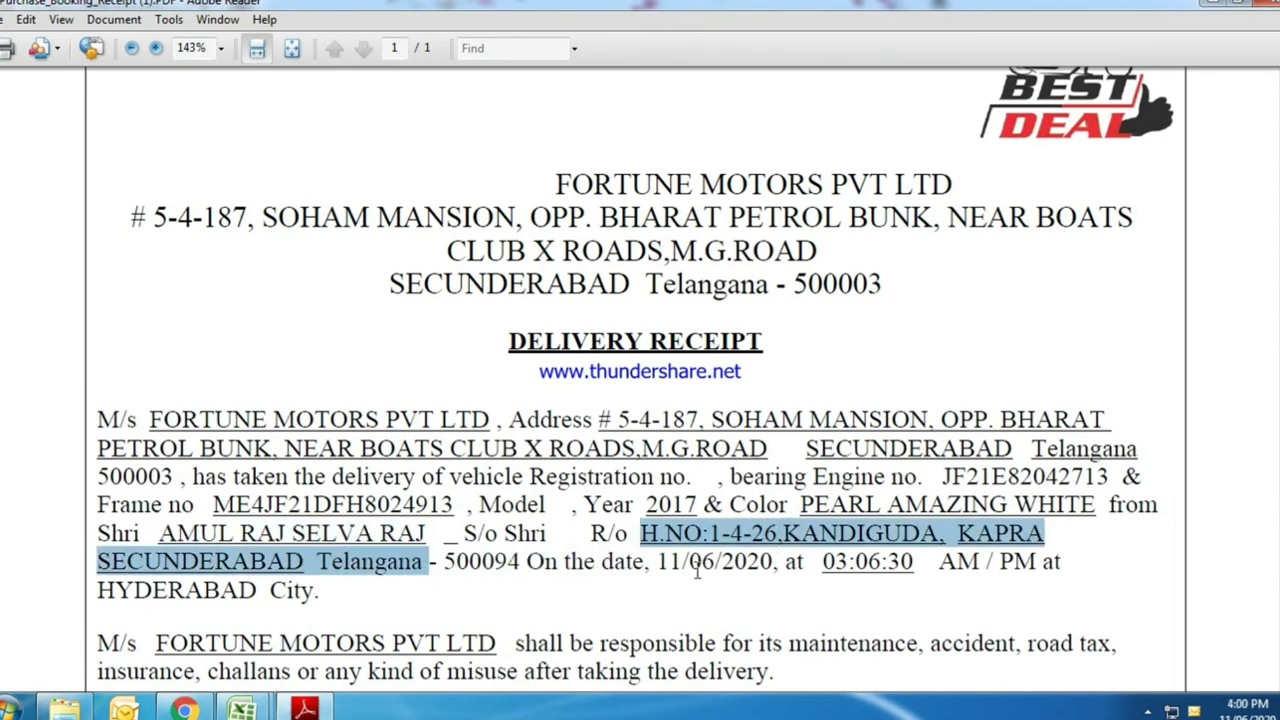
left_click_drag(657, 562, 748, 563)
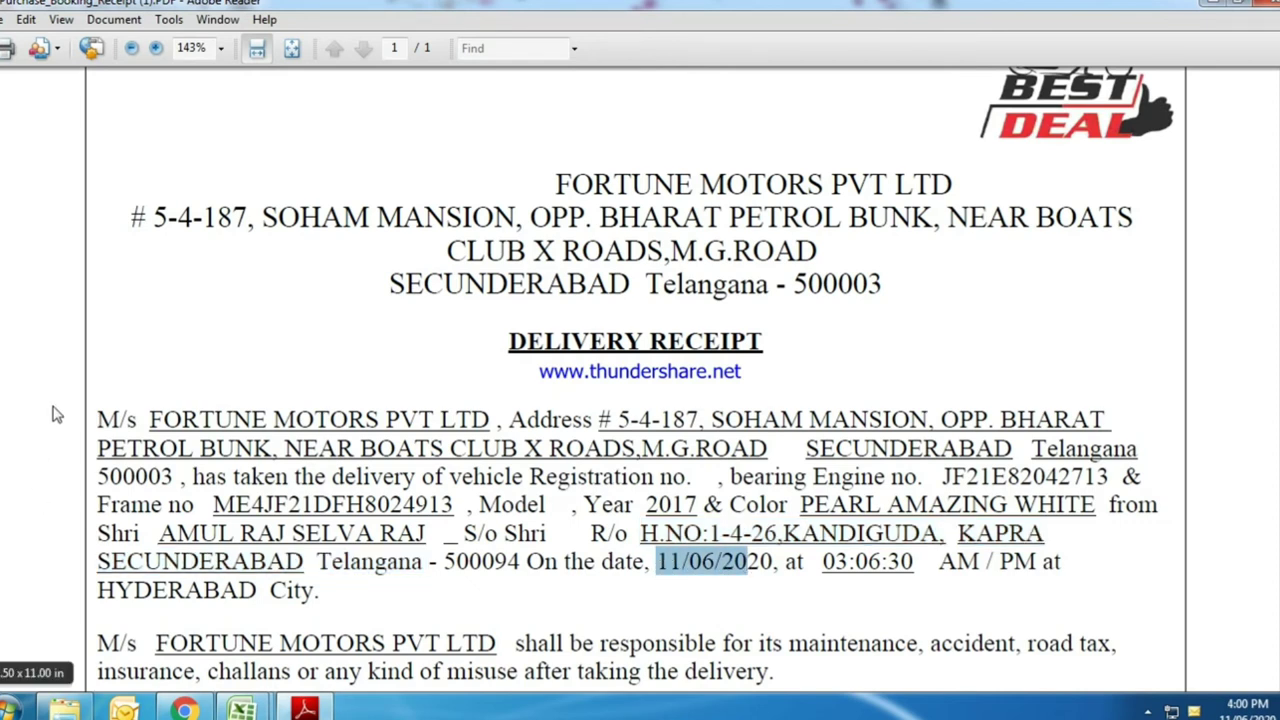
left_click_drag(152, 416, 941, 430)
- Highlight the 'has taken the delivery' wording, confirming the enquiry is at BDP4-Deal Final
left_click_drag(180, 477, 413, 481)
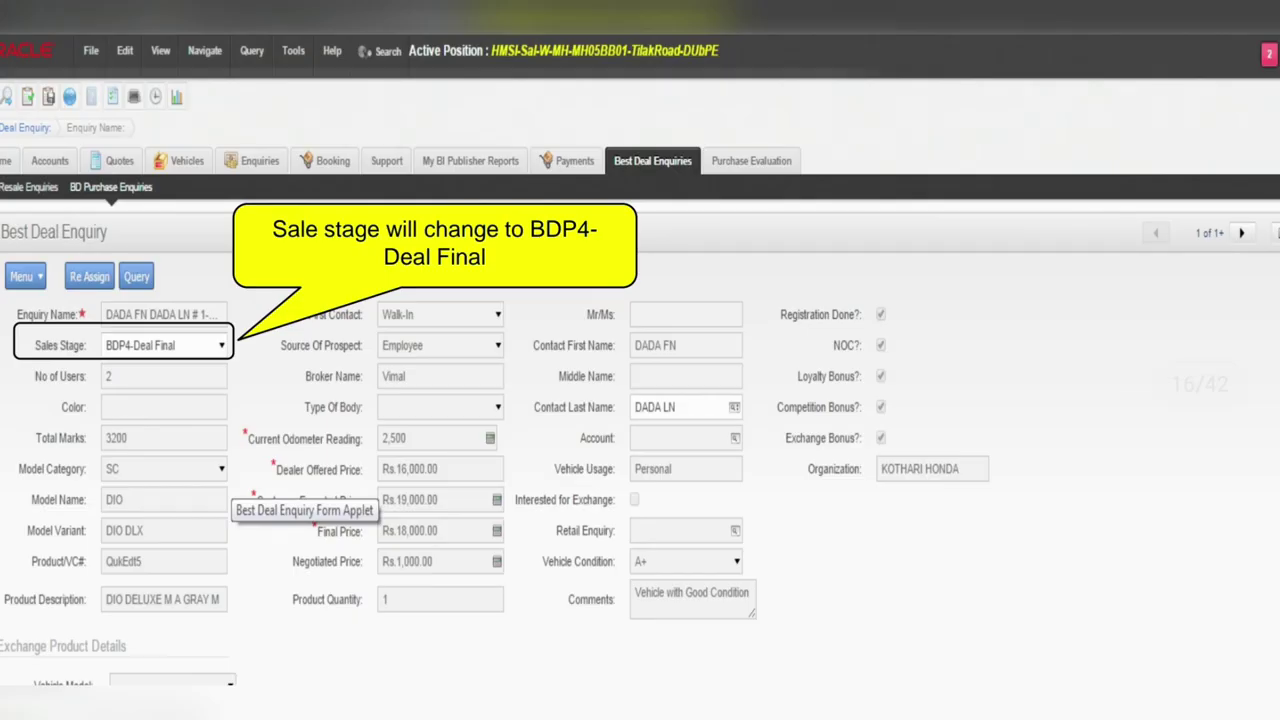